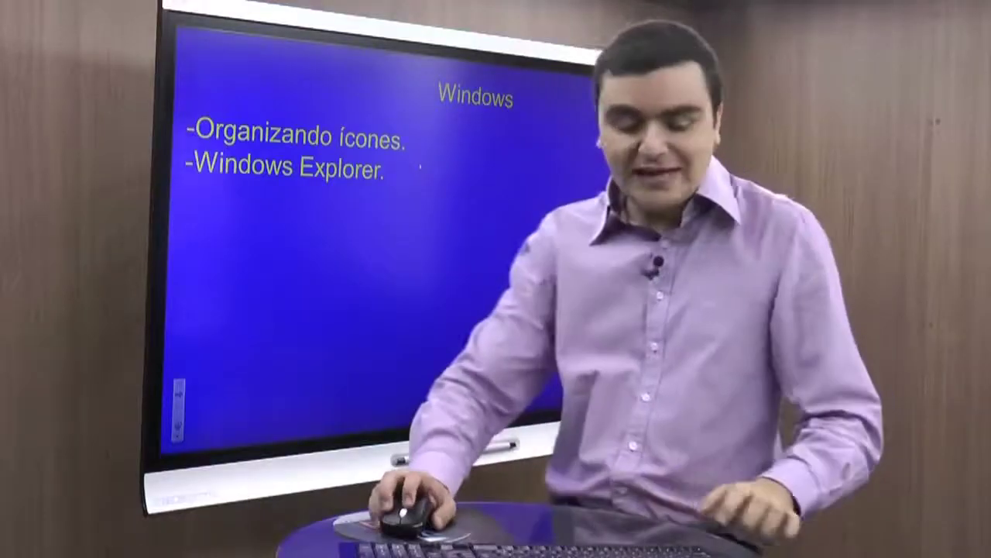
# Step: Leave the slide show and create a desktop folder named "Aula do" followed by the teacher's nickname
pyautogui.press('Escape')
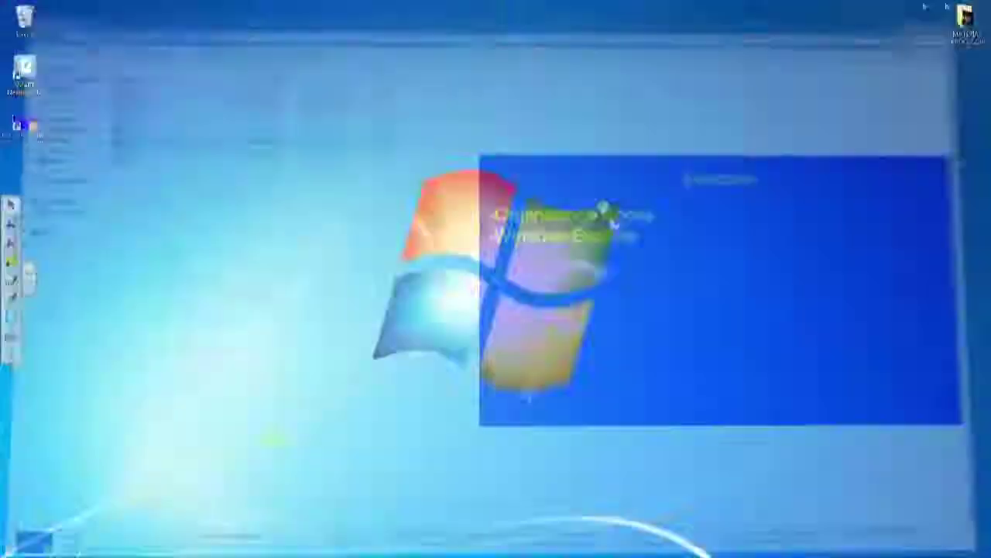
pyautogui.click(980, 6)
pyautogui.rightClick(268, 148)
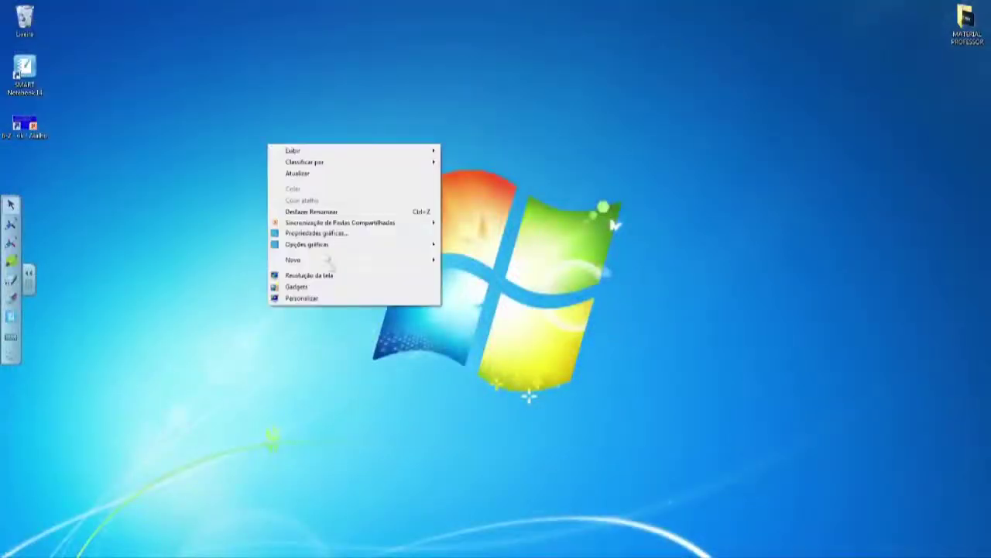
pyautogui.moveTo(340, 260)
pyautogui.click(515, 261)
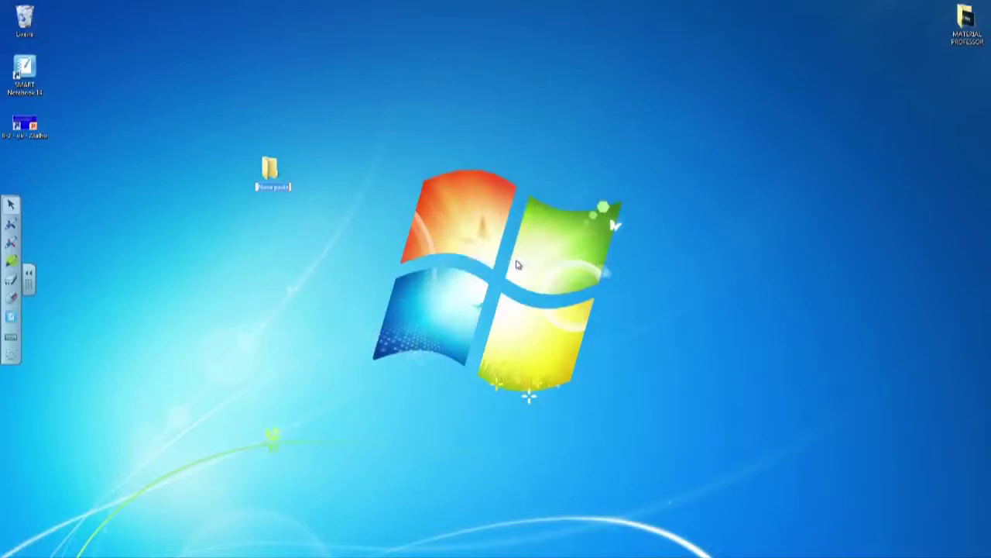
pyautogui.write('Rela do Ovelhão')
pyautogui.press('Return')
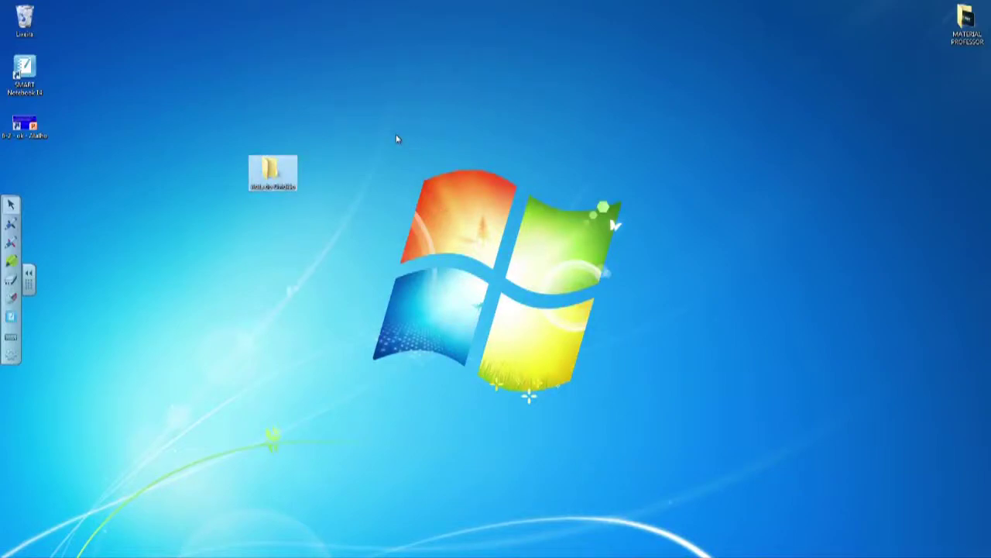
# Step: Launch Word by searching for winword and enter the placeholder text "sdfsfsfsf" in the blank document
pyautogui.press('super')
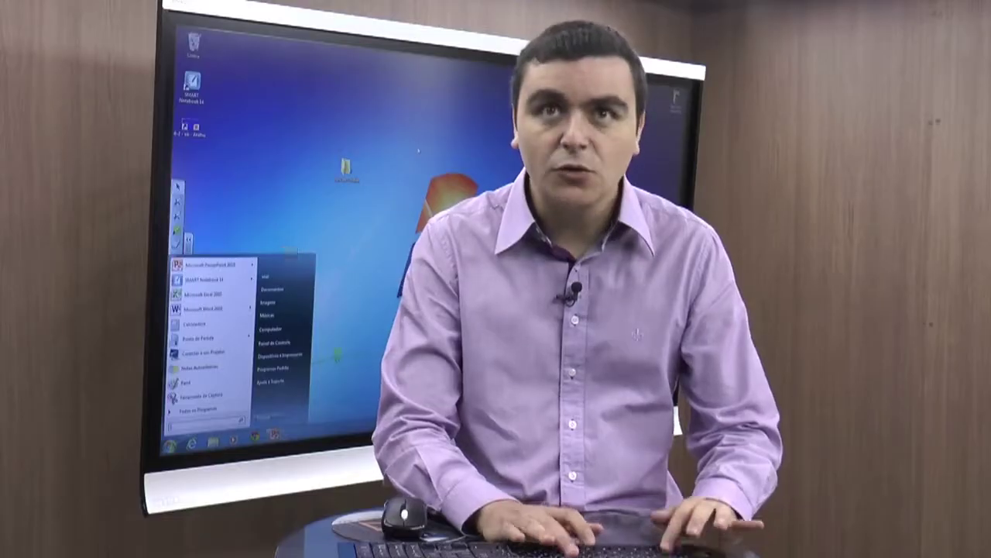
pyautogui.write('winword')
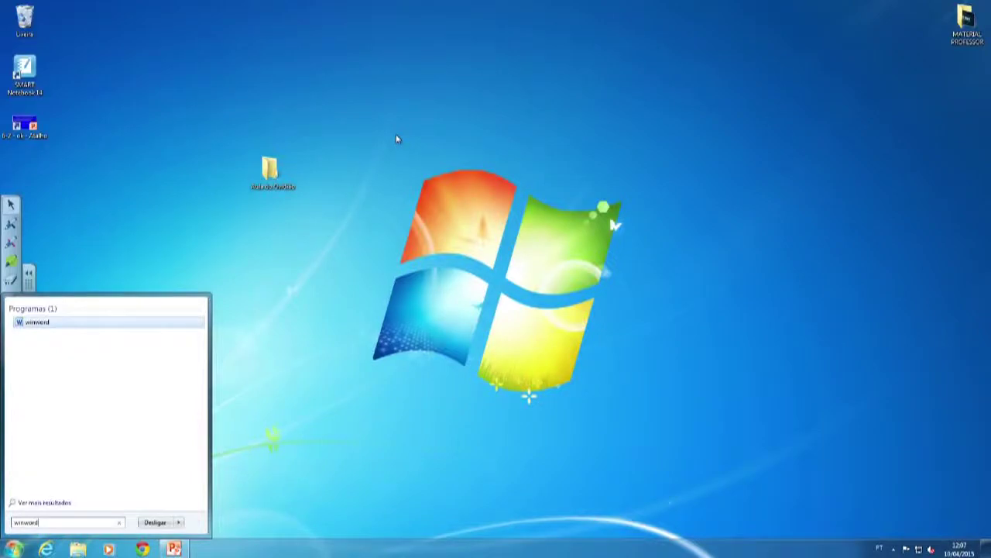
pyautogui.press('Return')
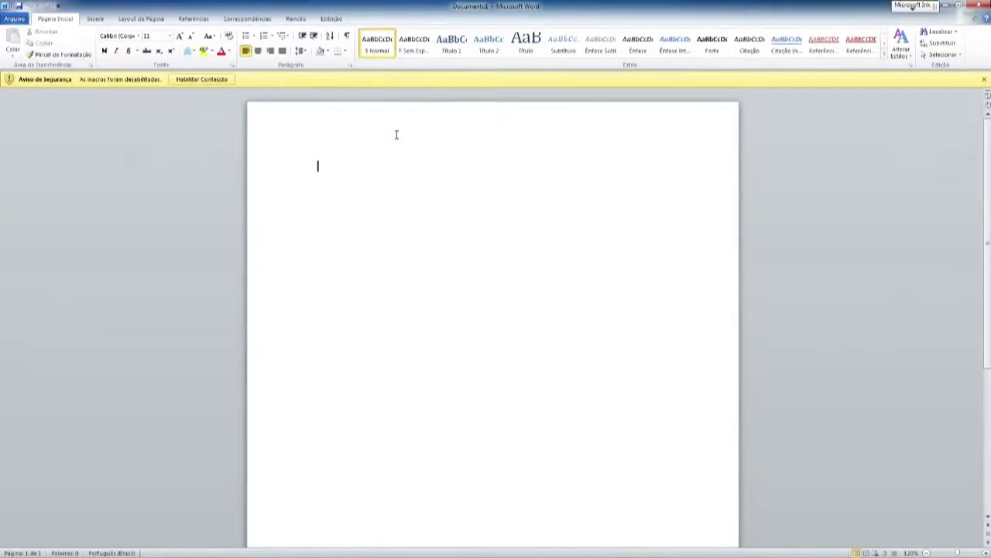
pyautogui.write('sdfsfsfsf')
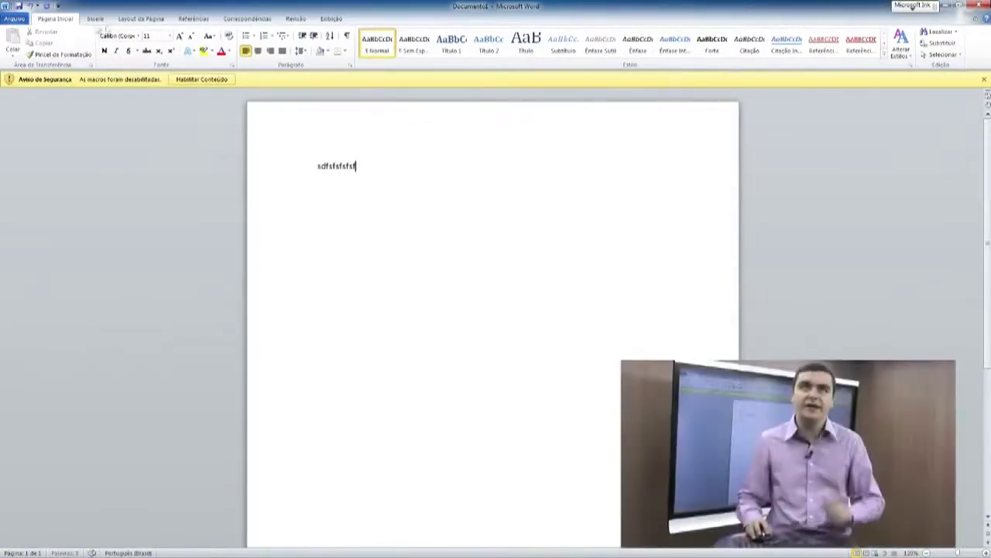
# Step: Save the Word document as "teste" in the new class folder on the desktop (Área de Trabalho)
pyautogui.click(15, 20)
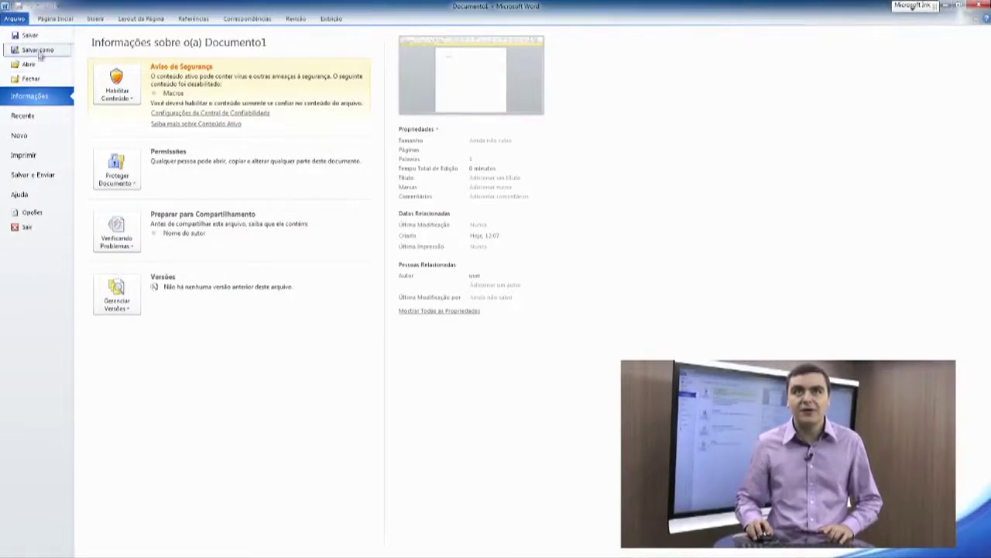
pyautogui.click(36, 39)
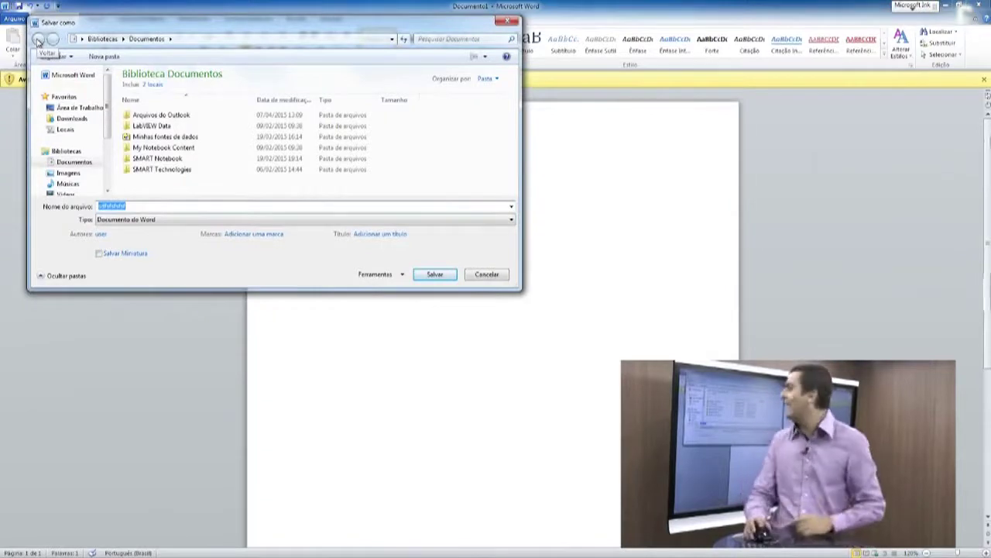
pyautogui.click(87, 108)
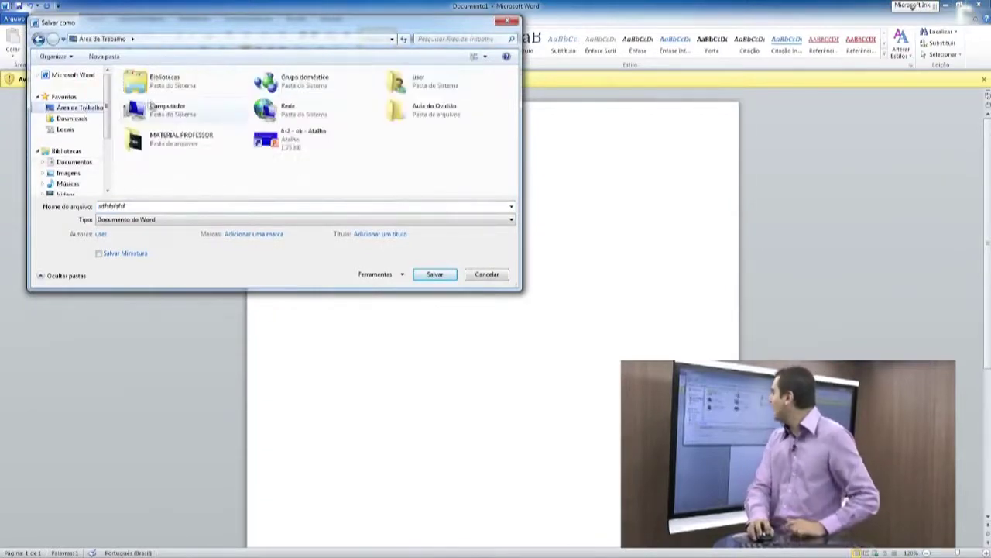
pyautogui.doubleClick(404, 111)
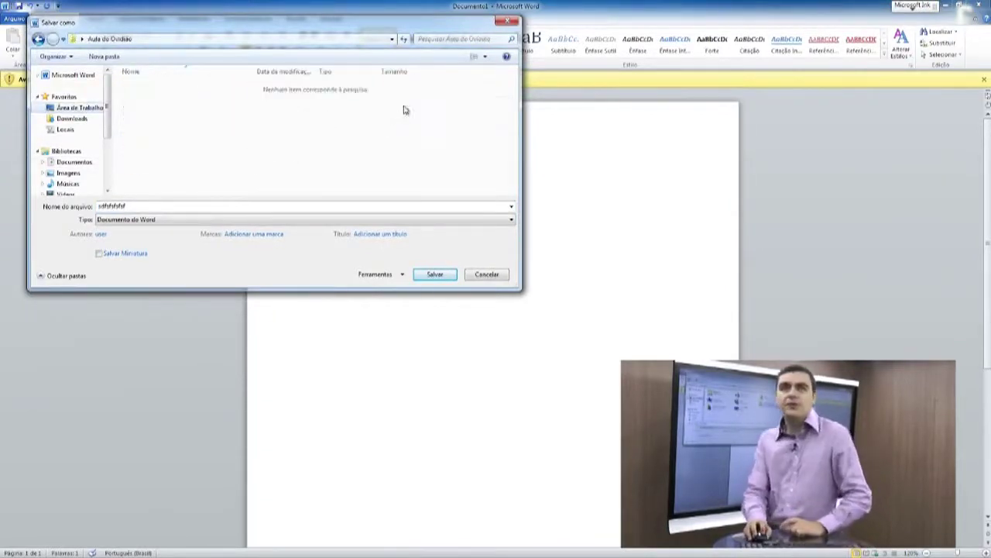
pyautogui.doubleClick(264, 203)
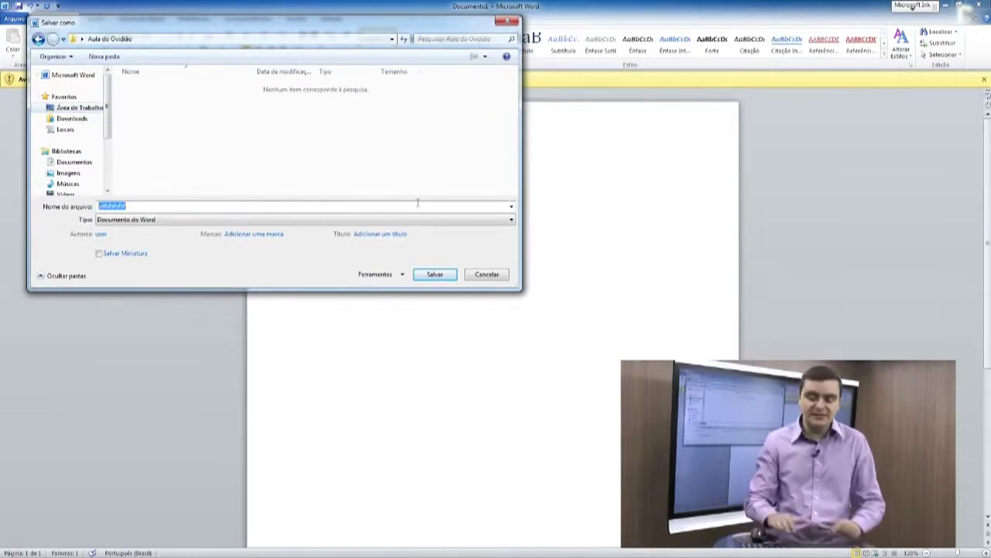
pyautogui.write('test')
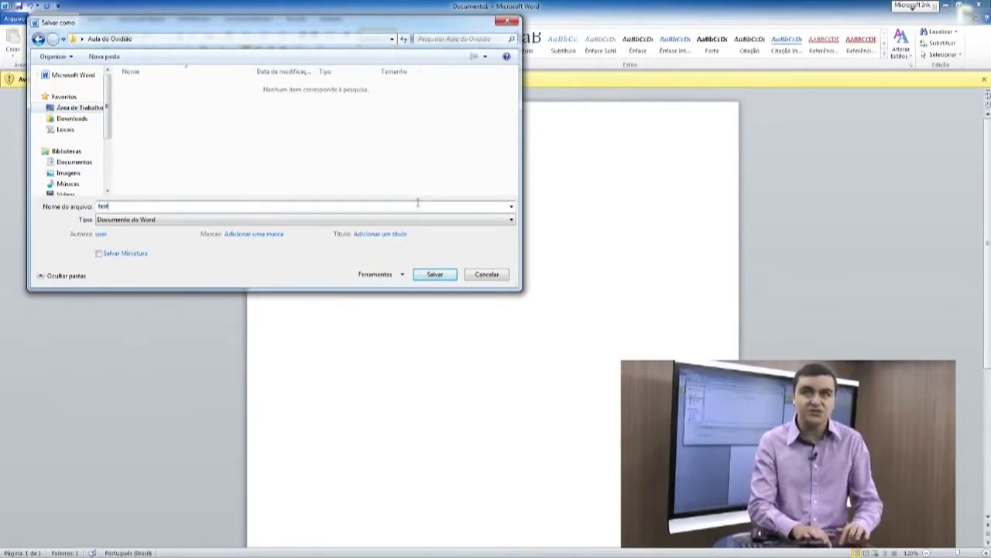
pyautogui.write('e')
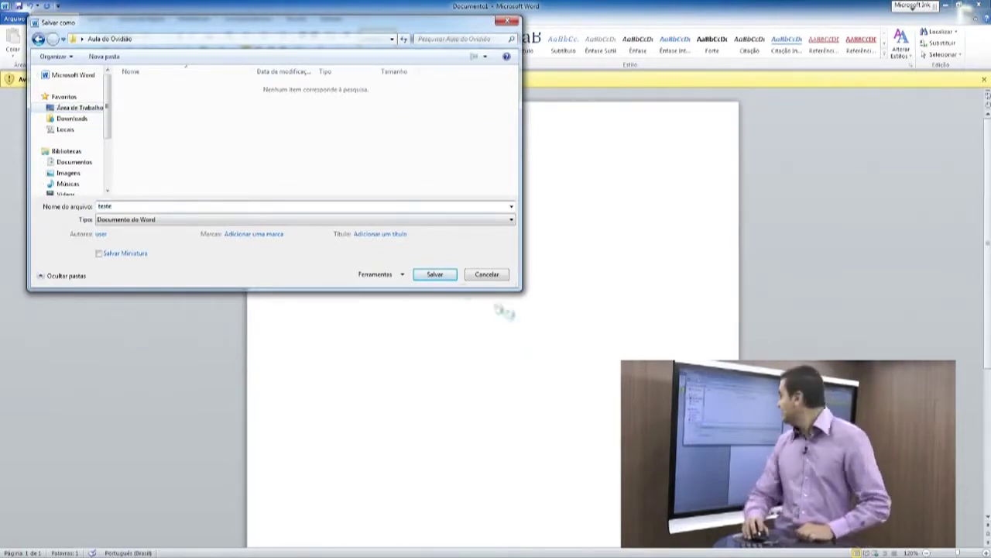
pyautogui.click(434, 274)
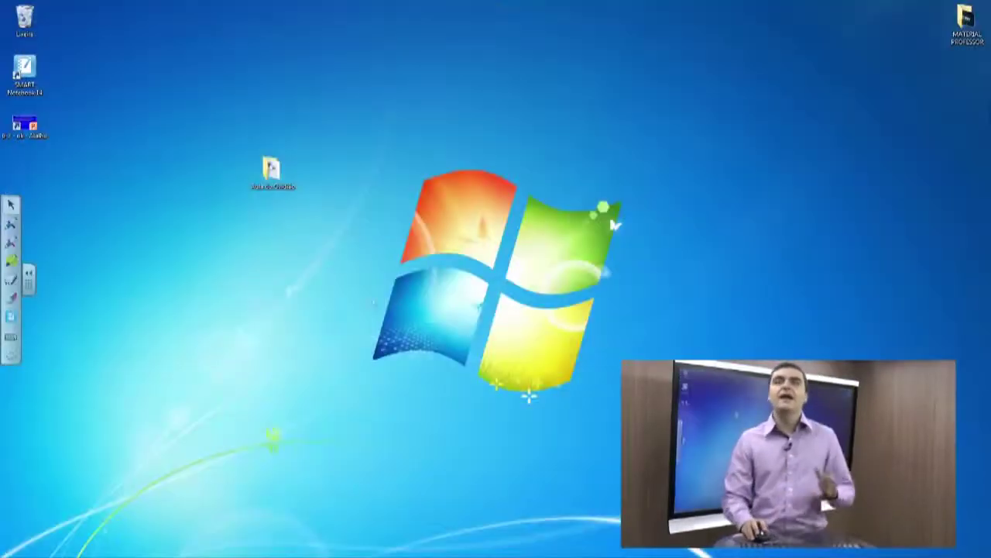
# Step: Launch Excel and enter 5 in cell A1 and 4 in cell A2 of the blank workbook
pyautogui.press('super')
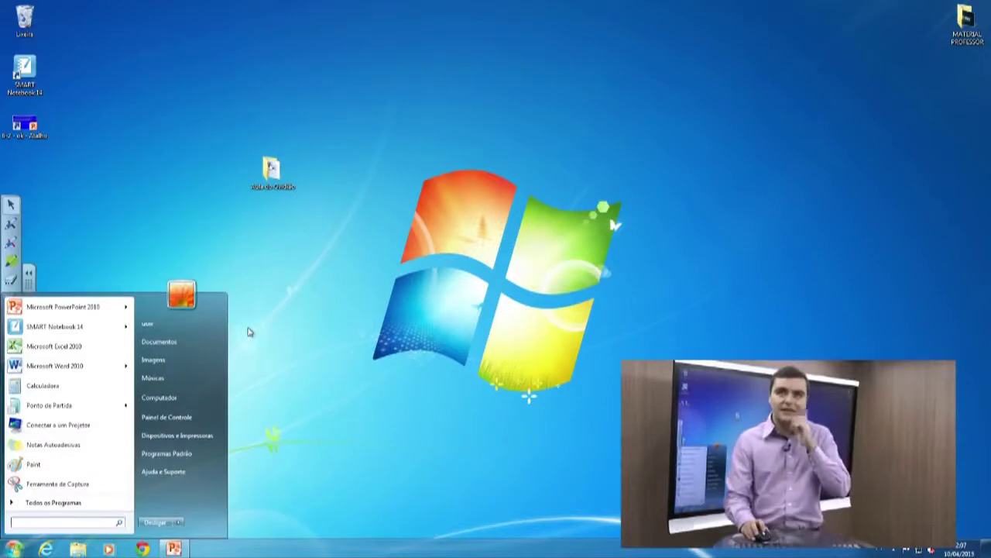
pyautogui.write('excel')
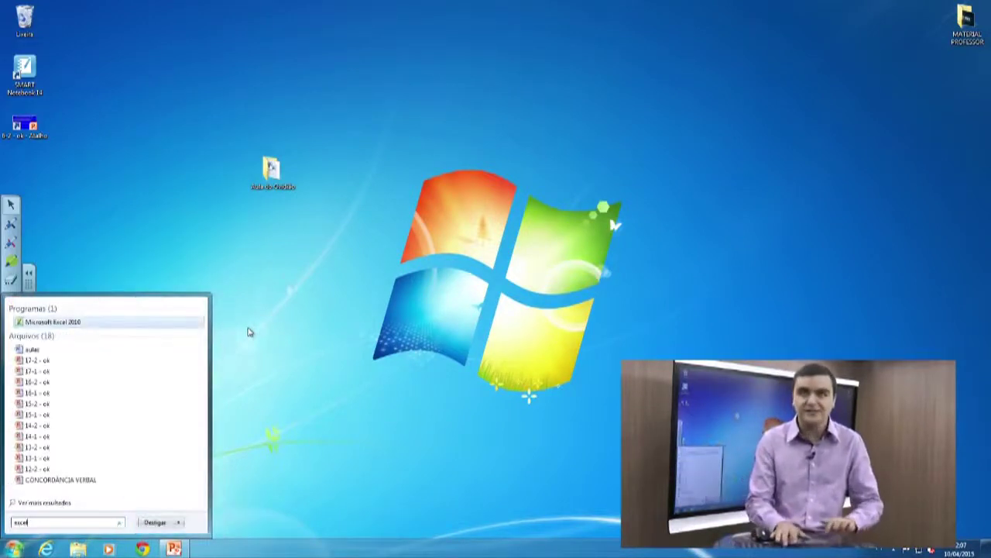
pyautogui.press('Return')
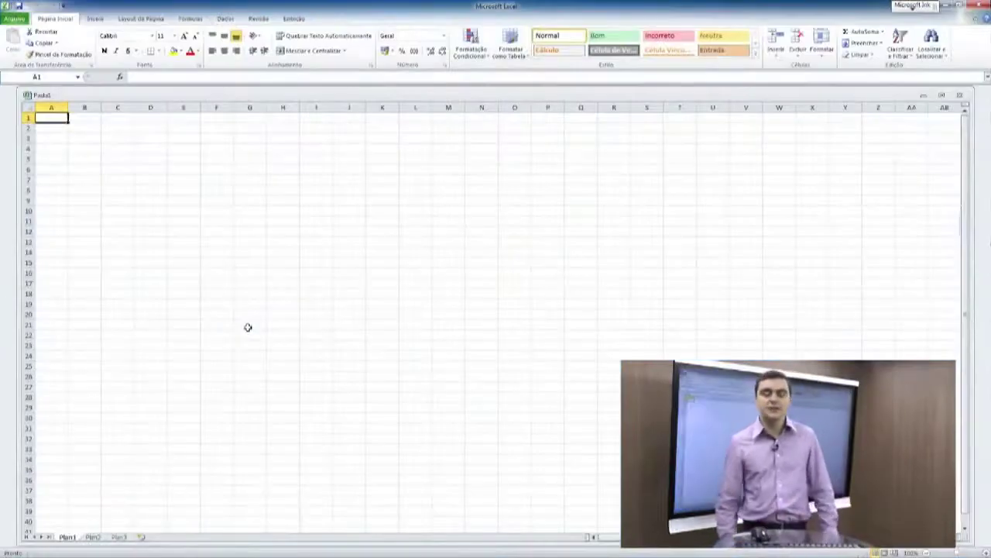
pyautogui.write('5')
pyautogui.press('Return')
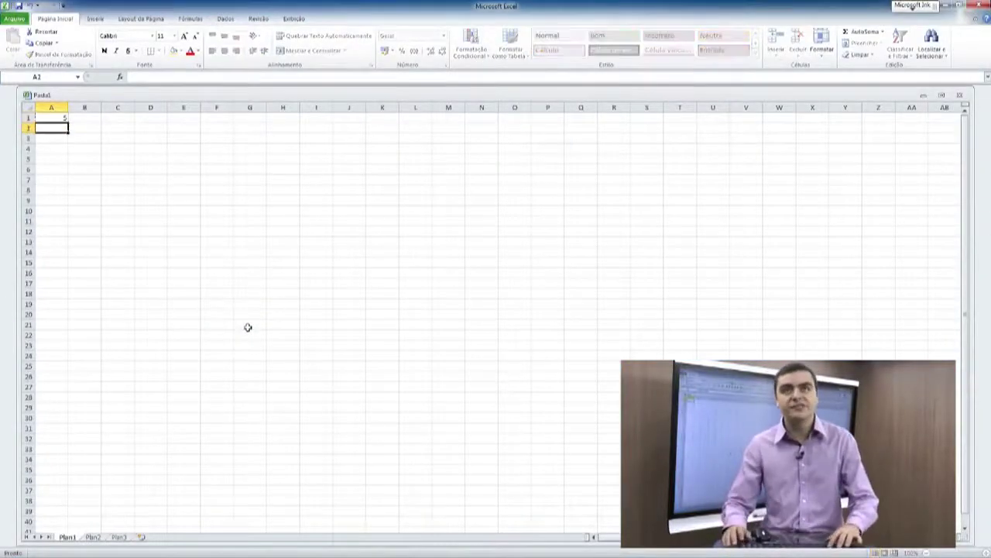
pyautogui.write('4')
pyautogui.press('Return')
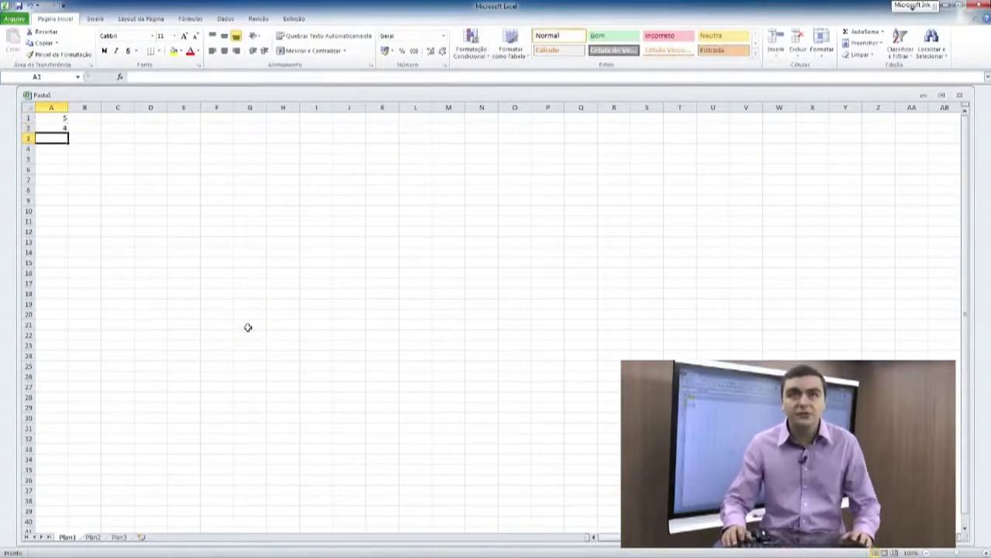
# Step: Add the two numbers in cell A3 with the formula =a1+a2
pyautogui.write('=a1+')
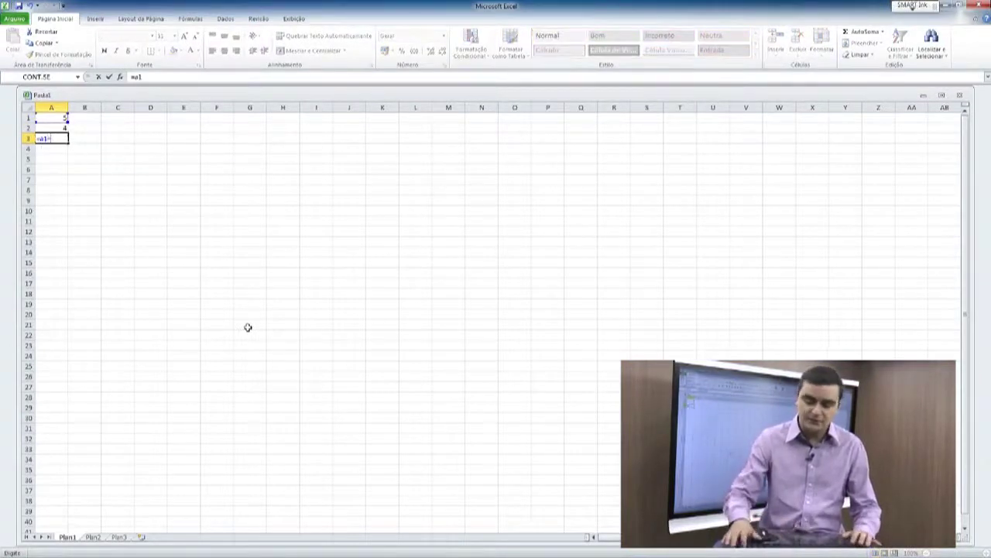
pyautogui.write('a2')
pyautogui.press('Return')
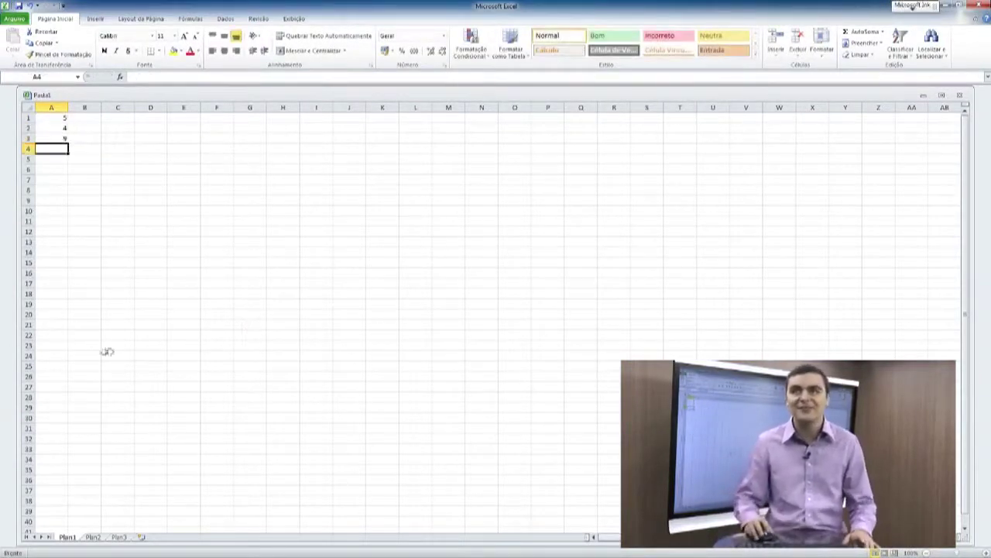
# Step: Save the Excel workbook as "teste" in the class folder on the desktop
pyautogui.click(16, 18)
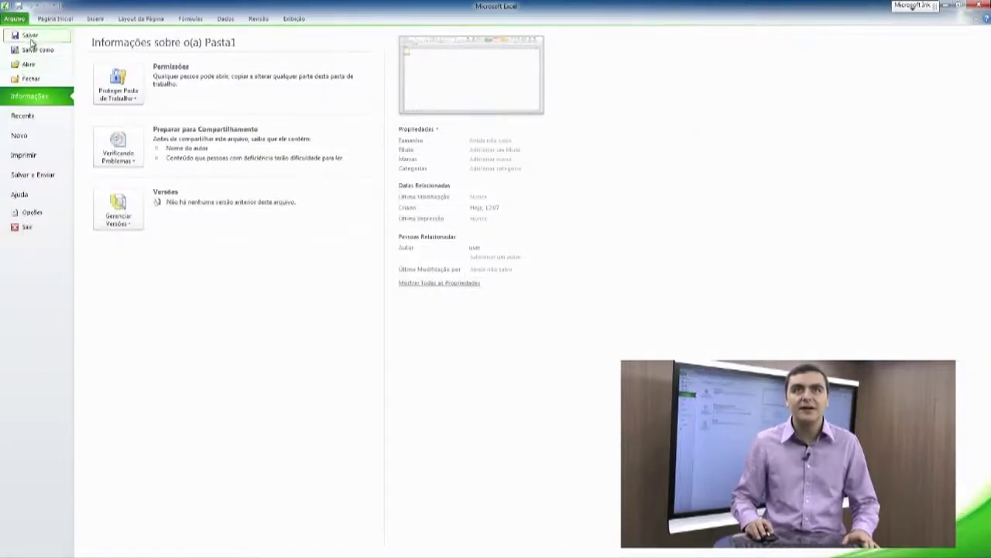
pyautogui.click(31, 48)
pyautogui.click(53, 92)
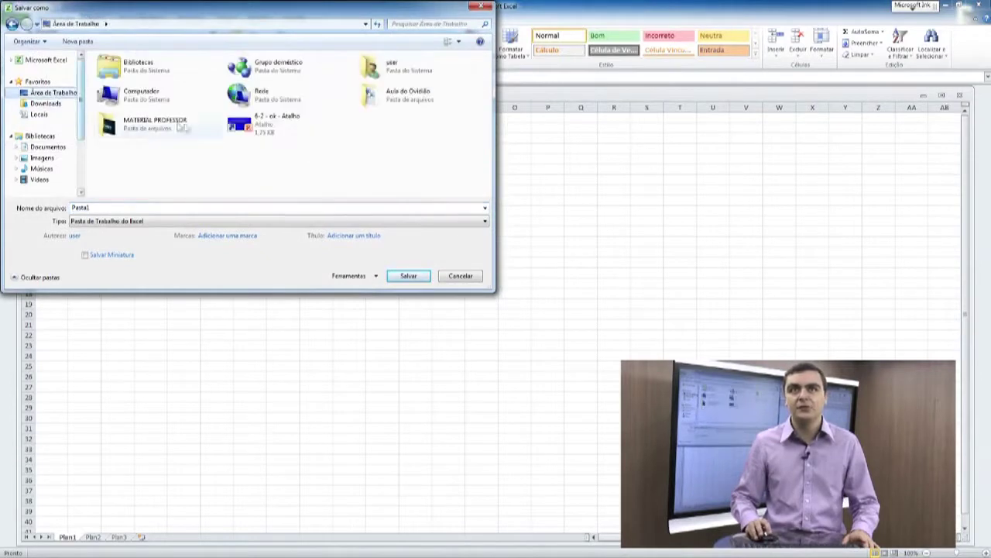
pyautogui.doubleClick(426, 105)
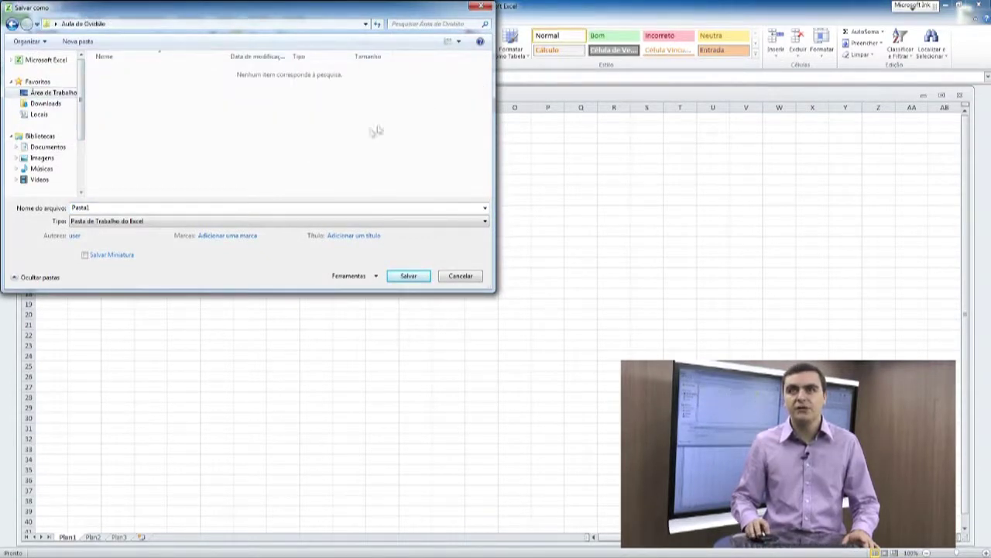
pyautogui.click(272, 207)
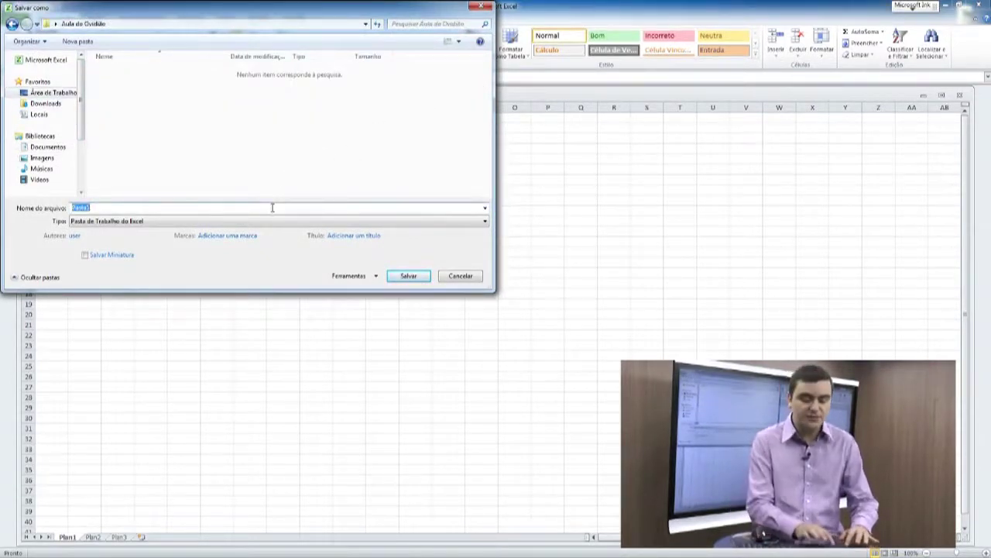
pyautogui.write('teste')
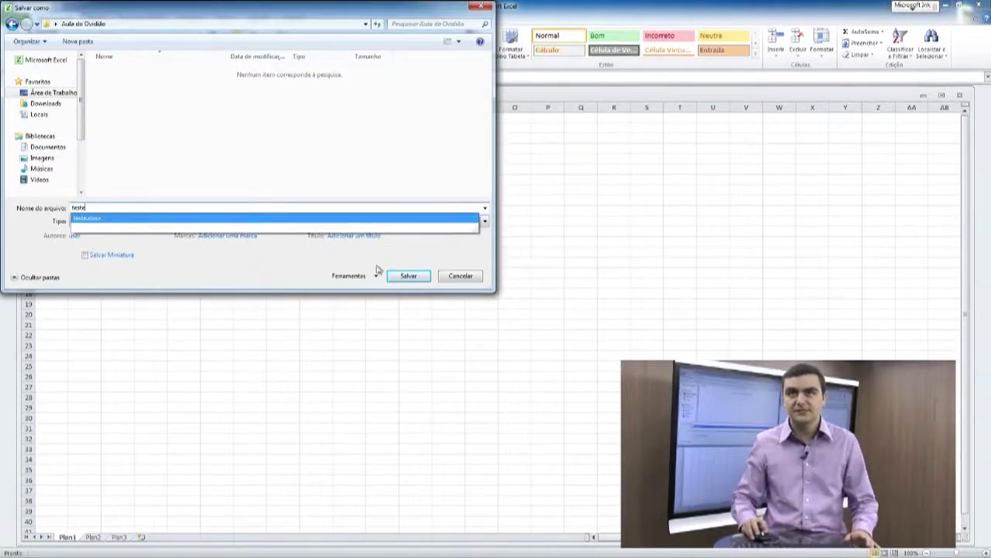
pyautogui.click(409, 276)
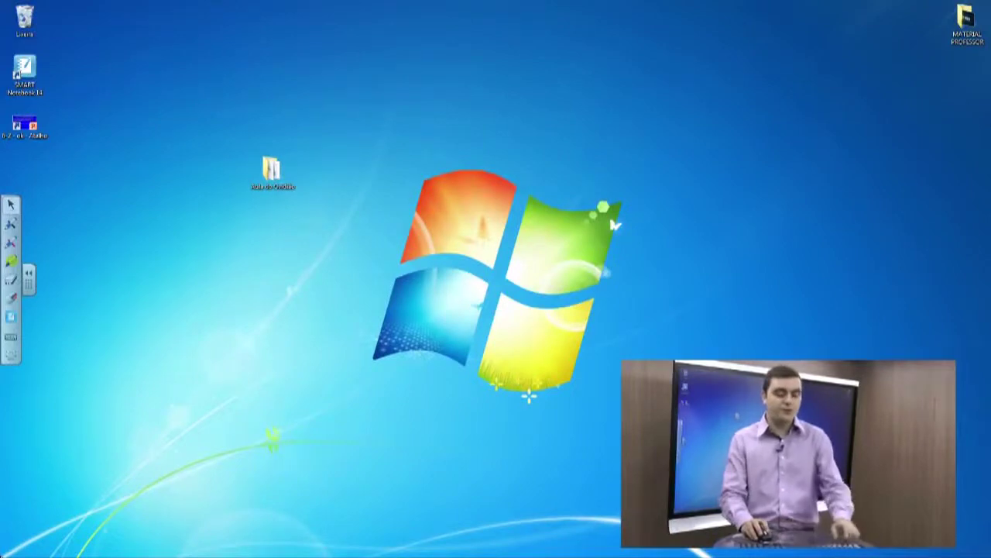
# Step: Launch PowerPoint 2010 and enter "Olá, tudo bem!" as the title of the first slide
pyautogui.click(14, 548)
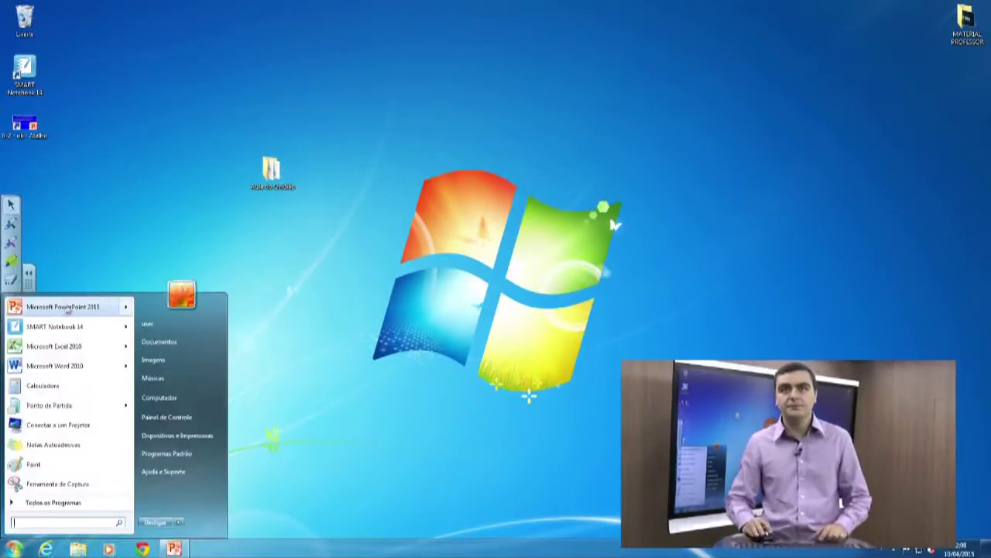
pyautogui.click(67, 310)
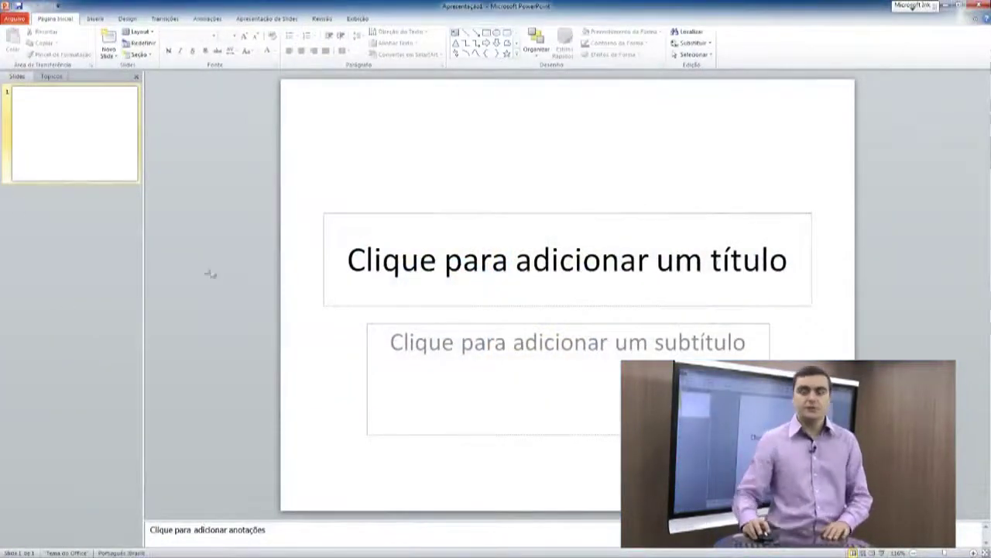
pyautogui.click(583, 276)
pyautogui.write('Olá')
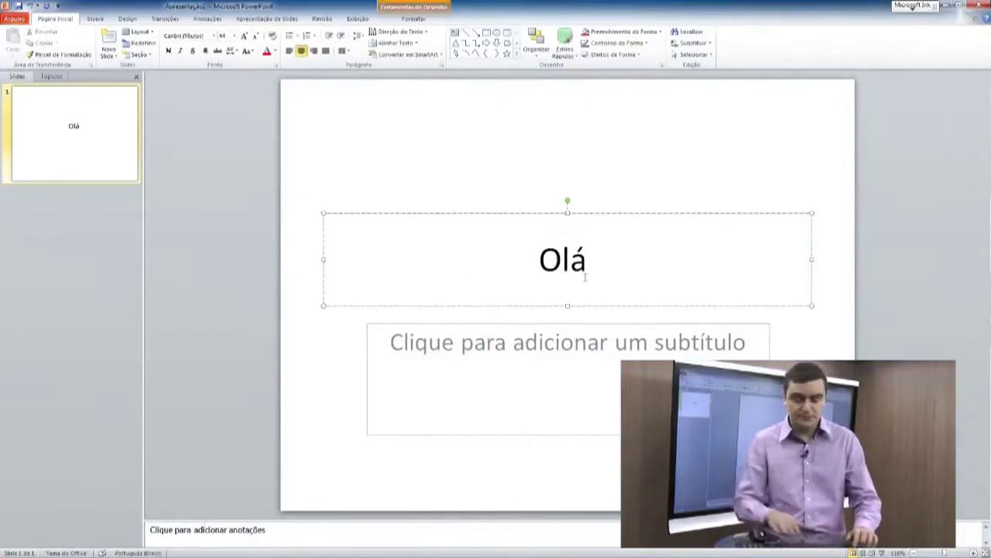
pyautogui.press('BackSpace')
pyautogui.write(', t')
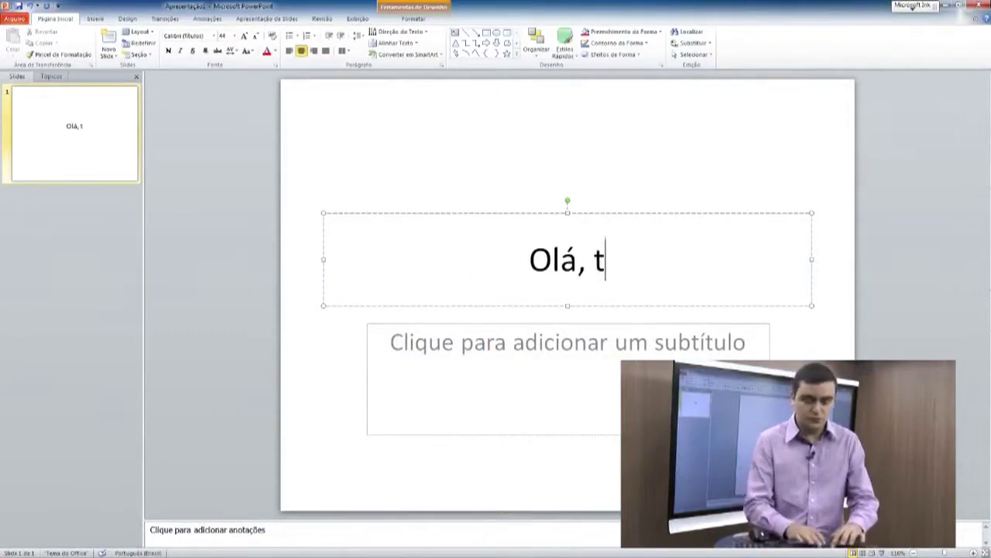
pyautogui.write('udo bem!')
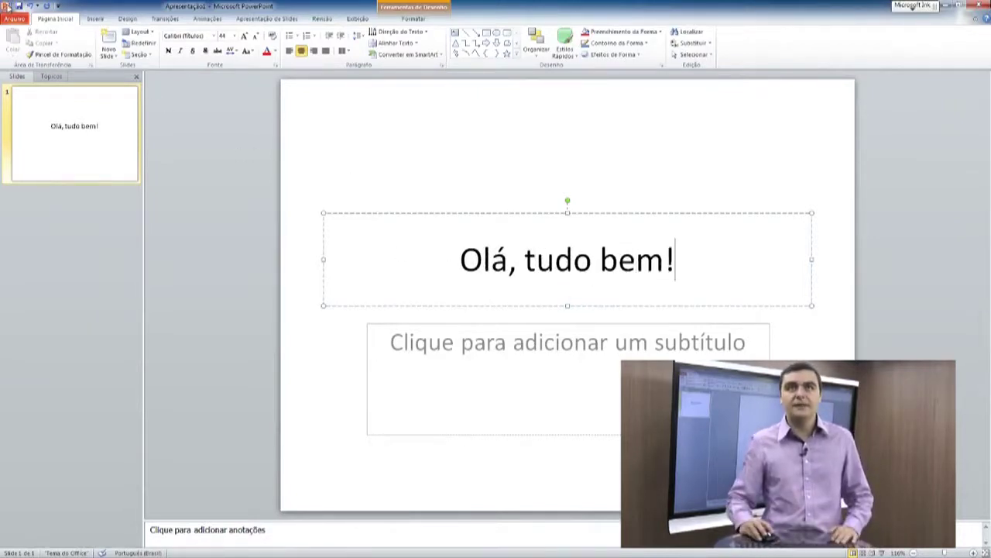
# Step: Save the presentation as "teste" in the class folder on the desktop and close PowerPoint
pyautogui.click(18, 6)
pyautogui.click(67, 93)
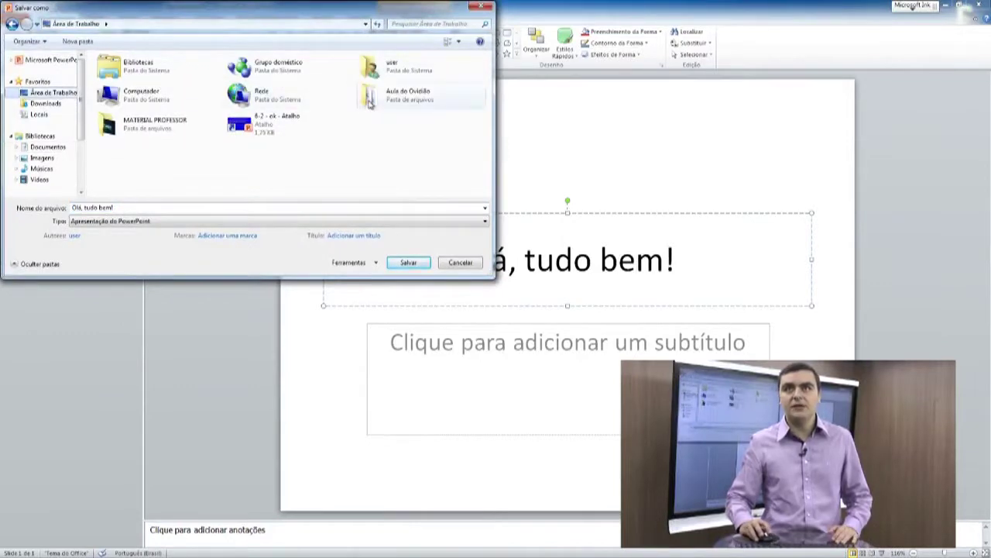
pyautogui.doubleClick(371, 103)
pyautogui.click(226, 207)
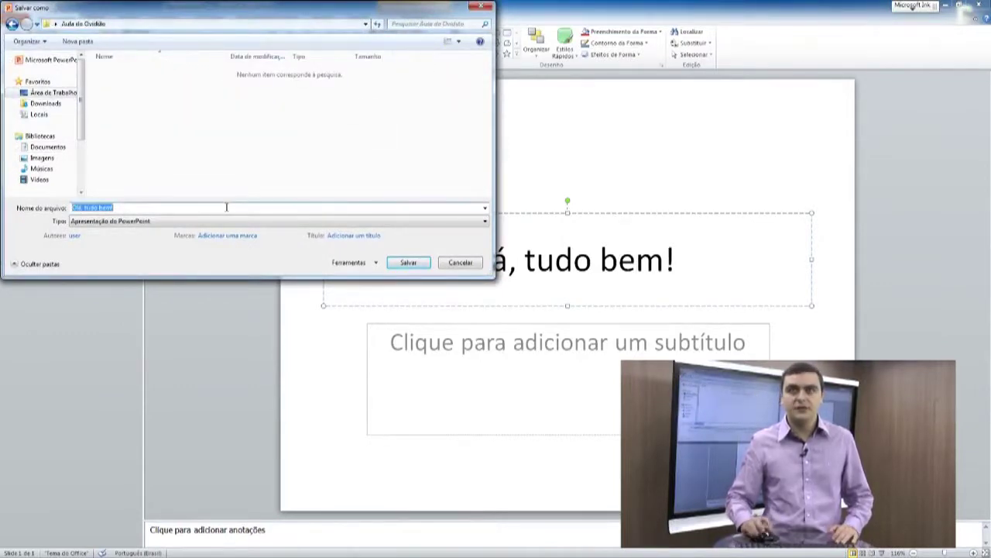
pyautogui.write('teste')
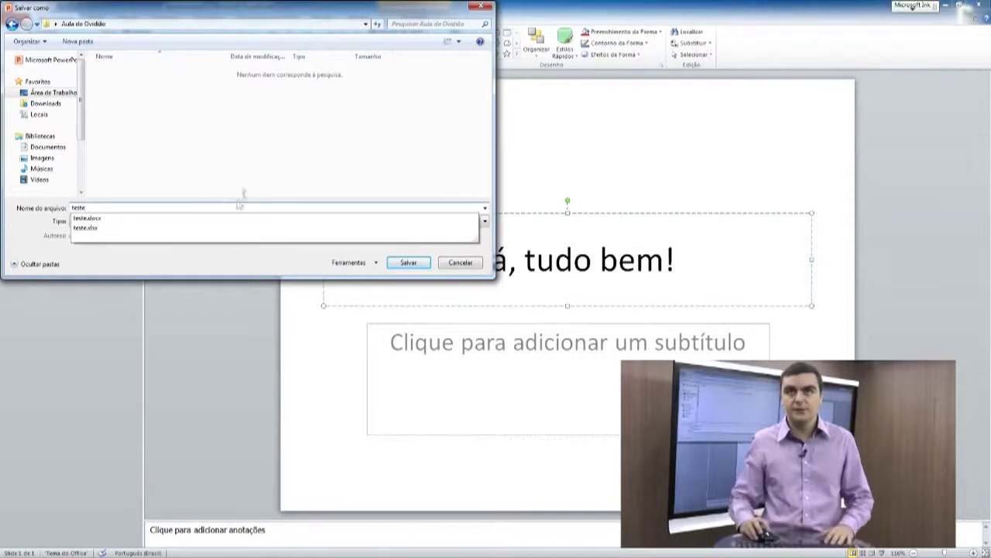
pyautogui.click(257, 172)
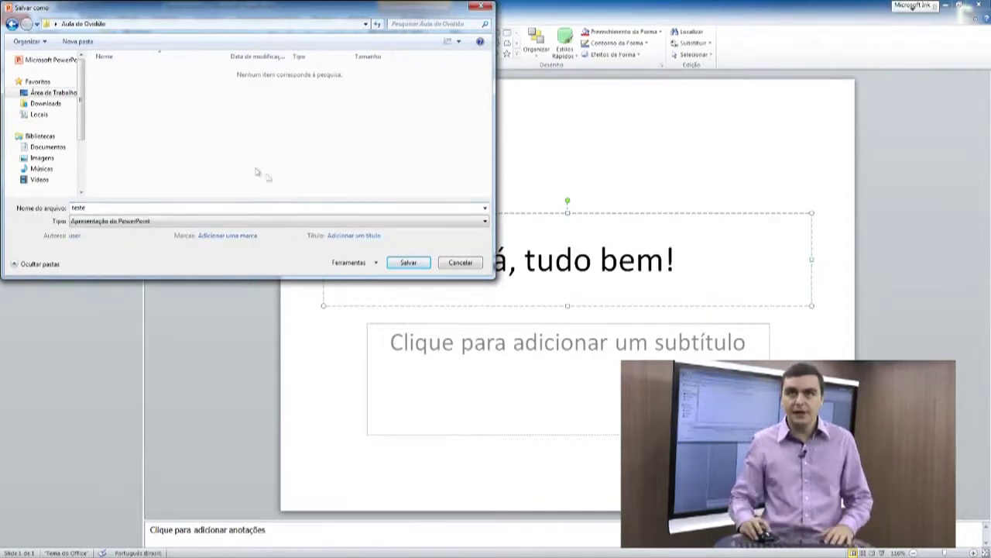
pyautogui.click(422, 269)
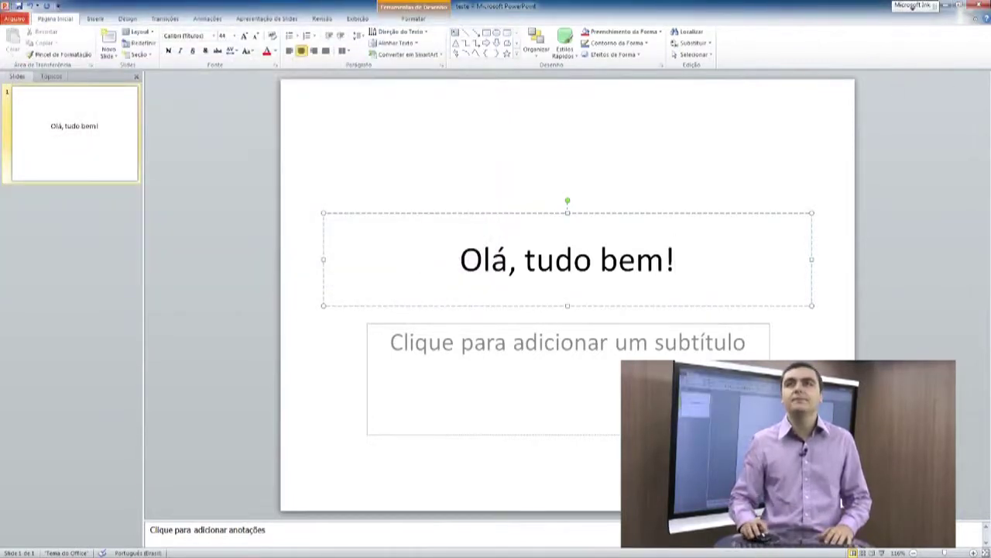
pyautogui.click(981, 5)
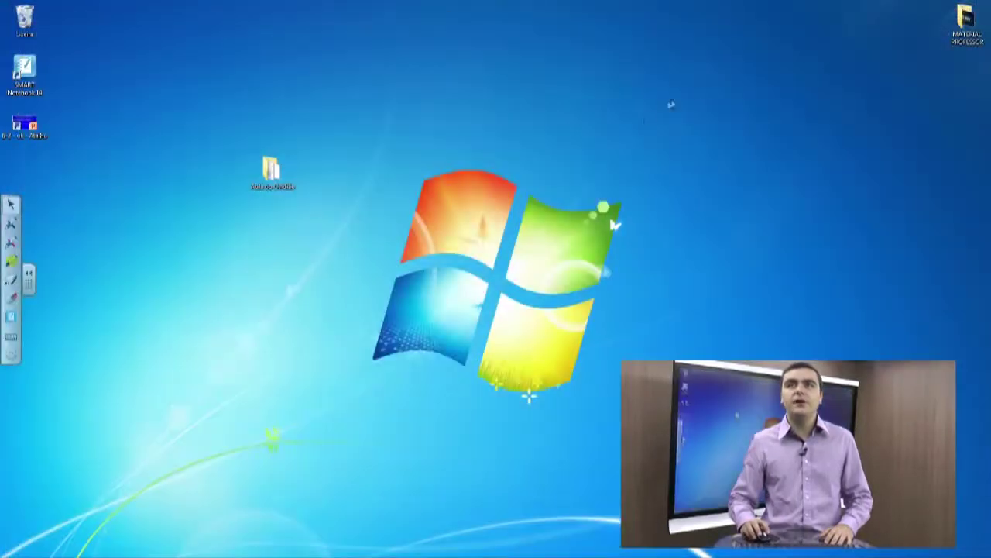
# Step: Launch Notepad and enter the text "Abri aqui" in the blank document
pyautogui.press('super')
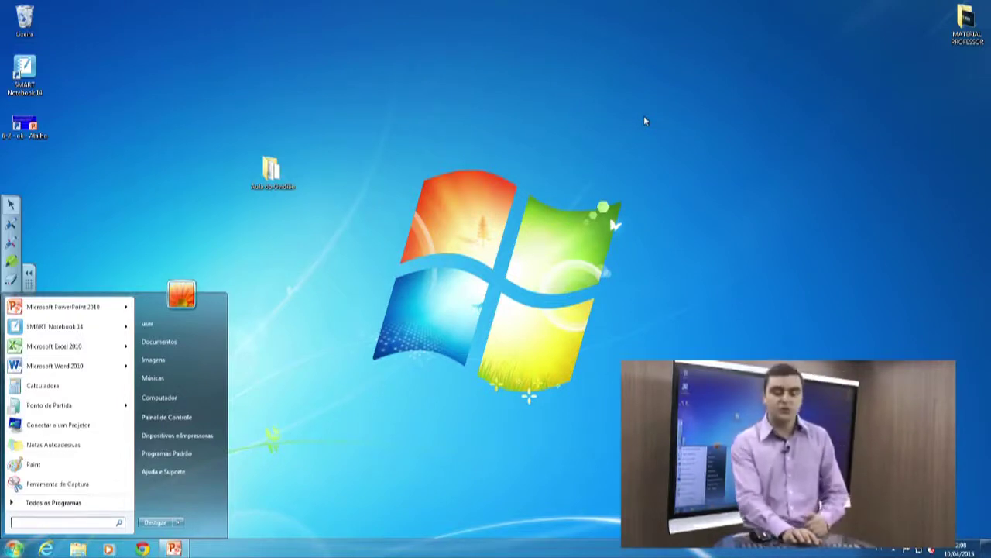
pyautogui.write('no')
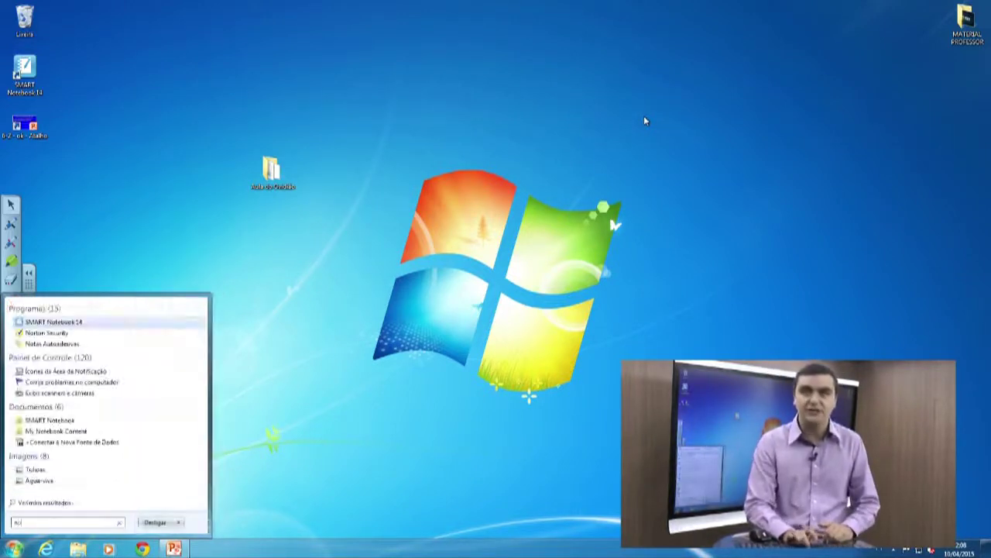
pyautogui.write('tepad')
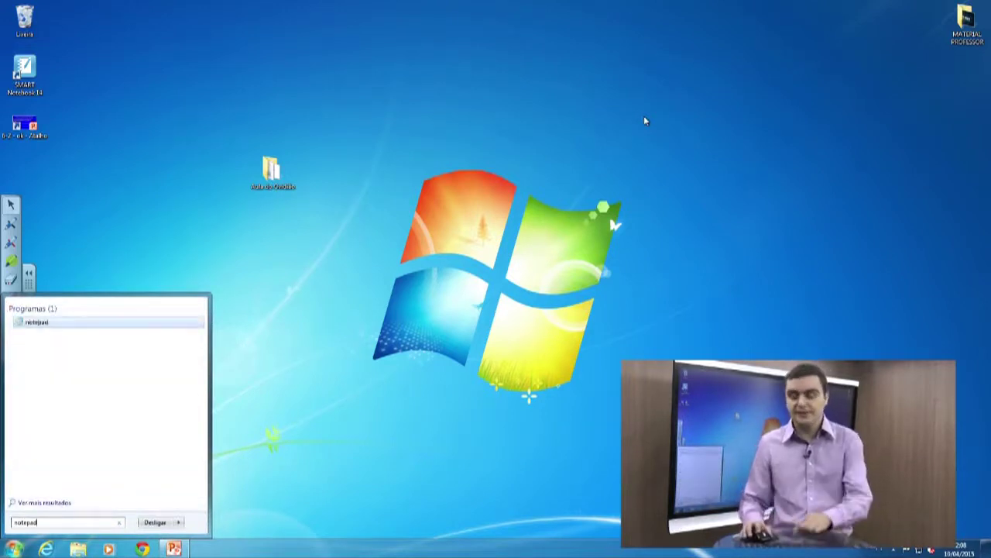
pyautogui.press('Return')
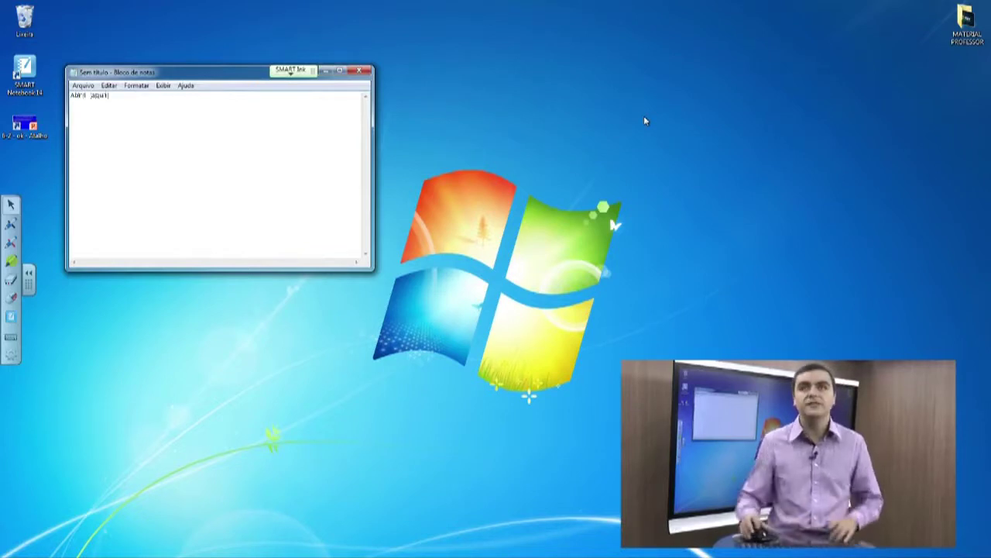
# Step: Save the text document as "teste" in the class folder on the desktop and close Notepad
pyautogui.click(83, 86)
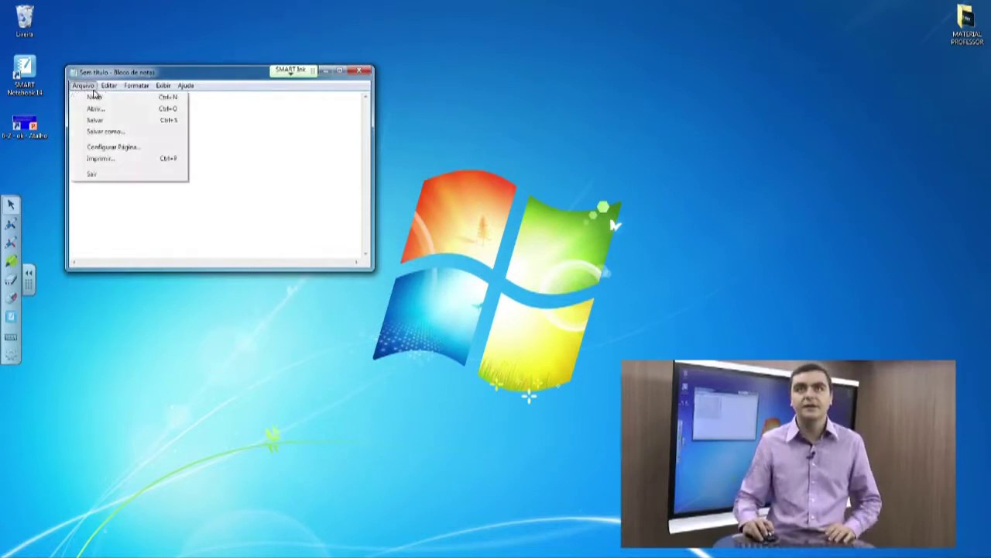
pyautogui.click(96, 120)
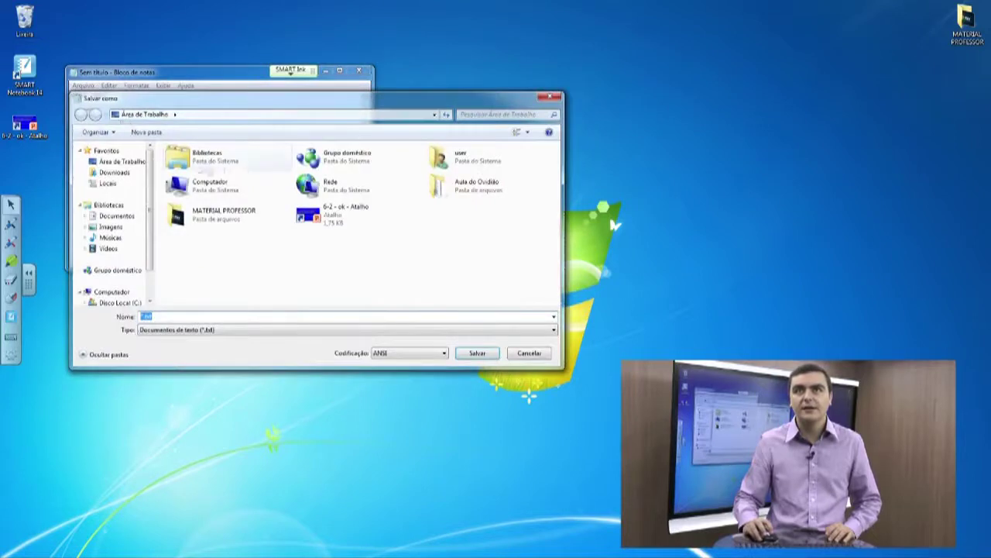
pyautogui.doubleClick(465, 192)
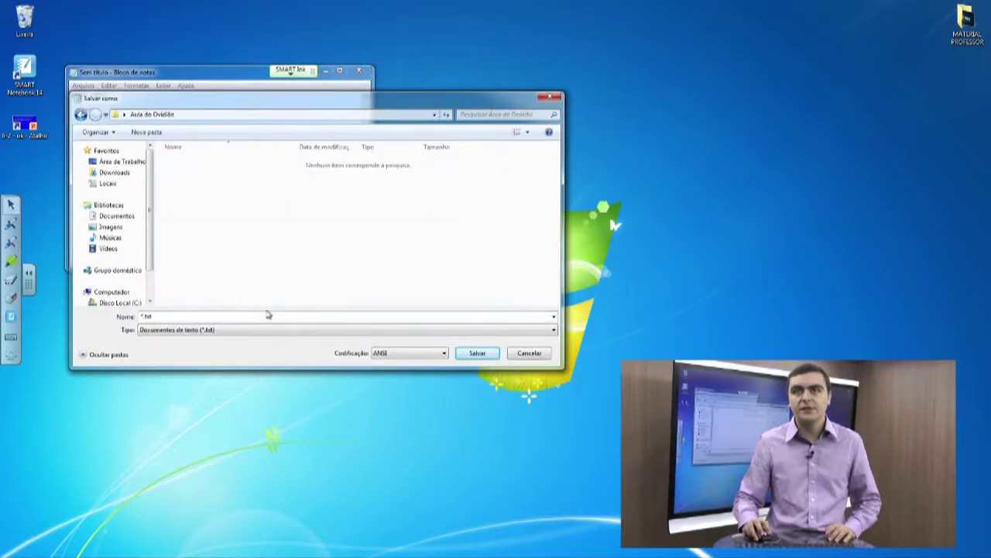
pyautogui.write('te')
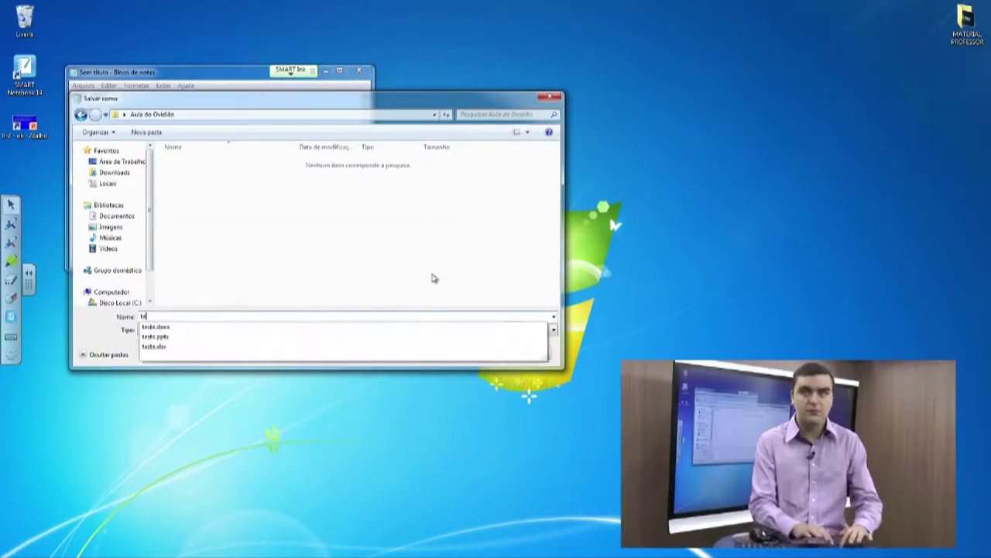
pyautogui.click(434, 278)
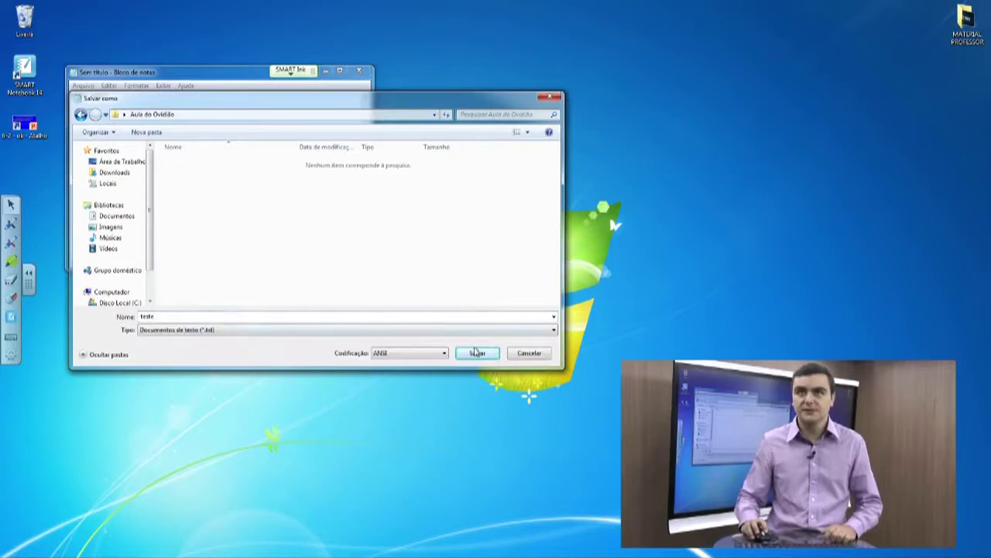
pyautogui.click(476, 353)
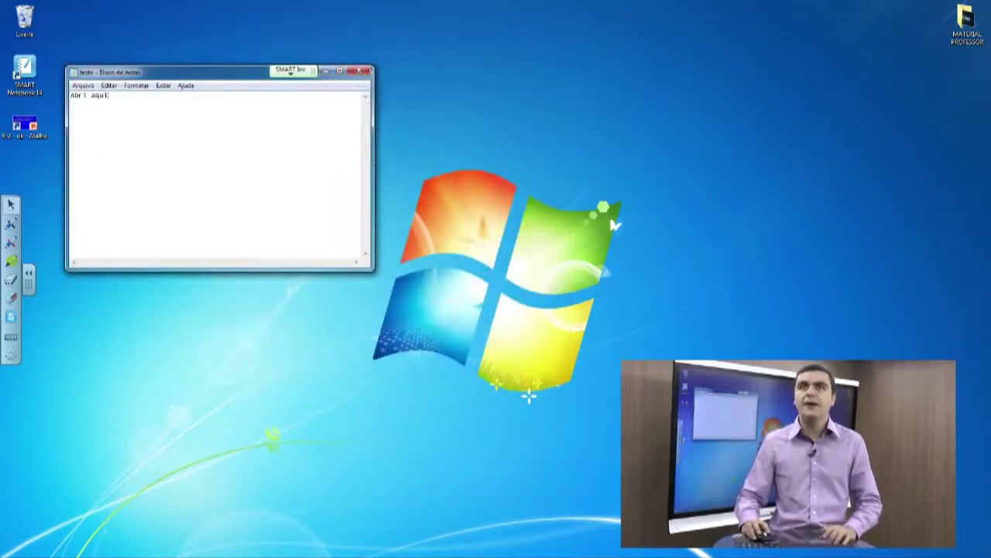
pyautogui.click(359, 71)
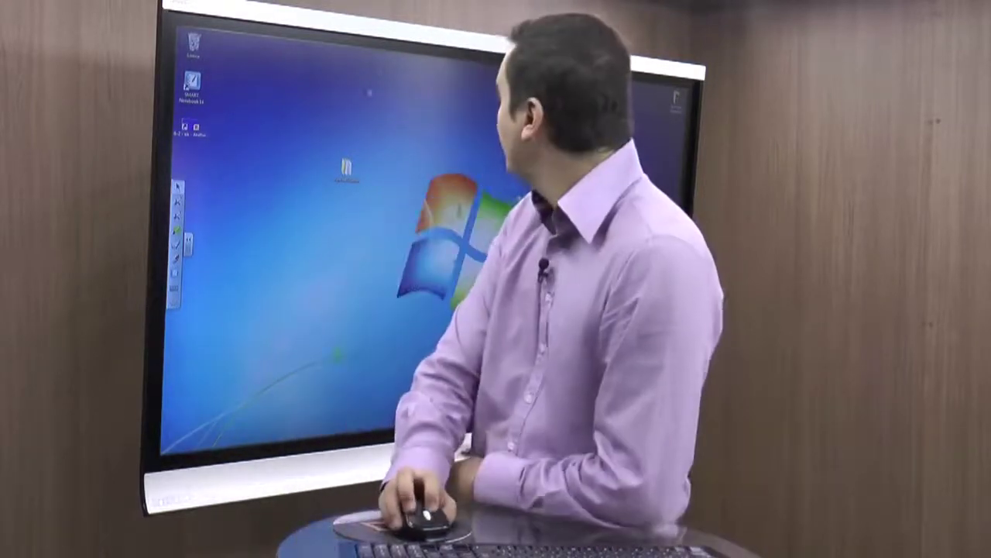
# Step: Open the class folder and preview the Word, PowerPoint, text and Excel "teste" files one after another
pyautogui.doubleClick(346, 166)
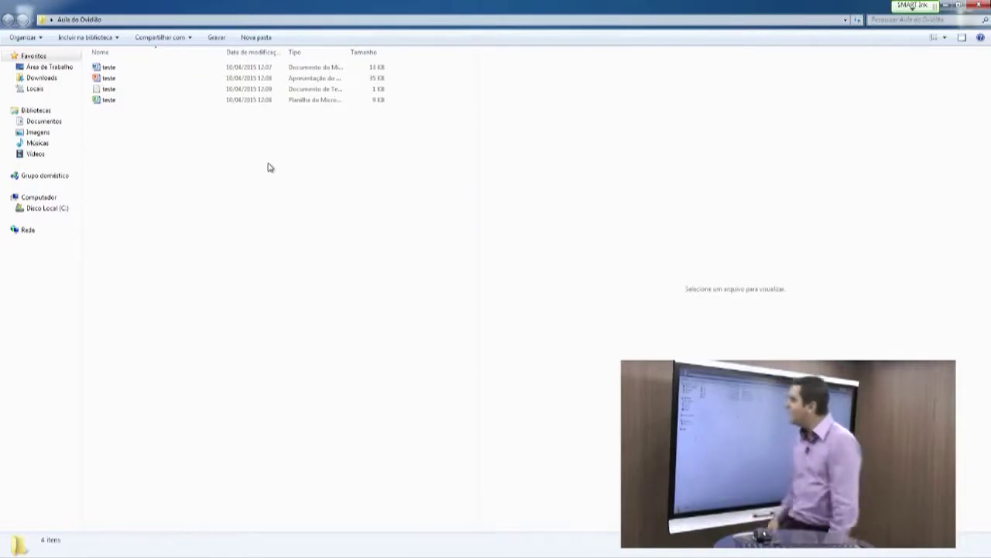
pyautogui.click(118, 69)
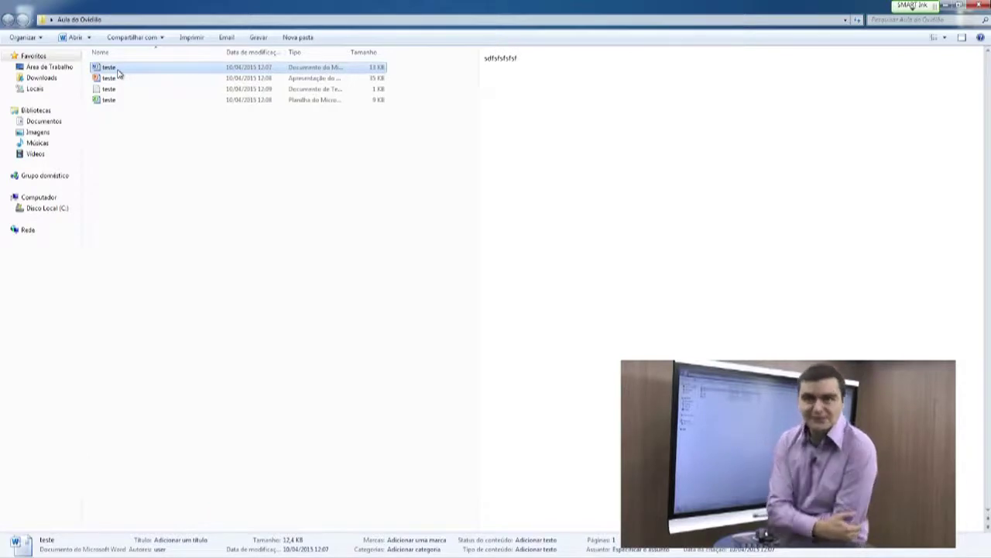
pyautogui.click(120, 79)
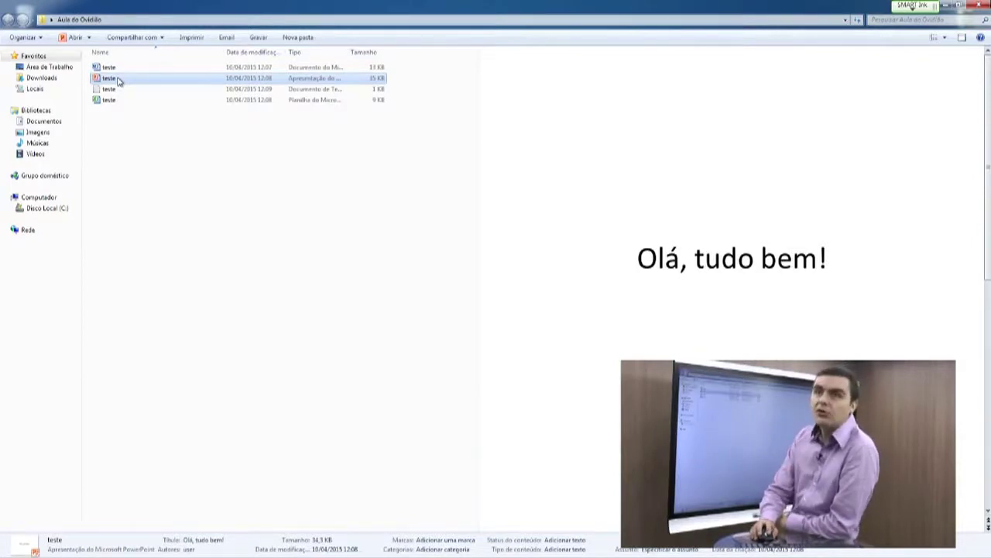
pyautogui.click(116, 90)
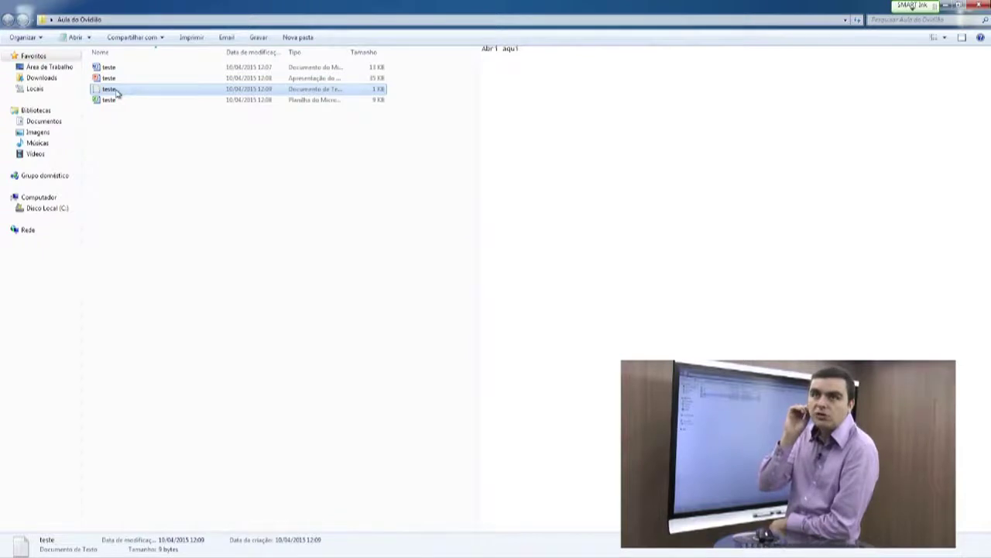
pyautogui.click(119, 103)
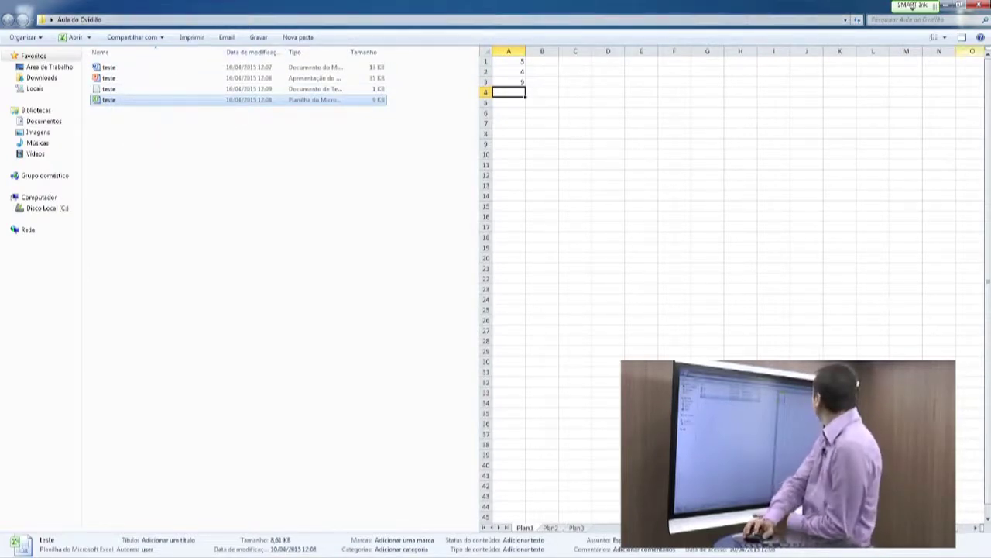
# Step: Display the folder's files as extra large icons (Ícones Extra Grandes) and clear the file selection
pyautogui.click(947, 38)
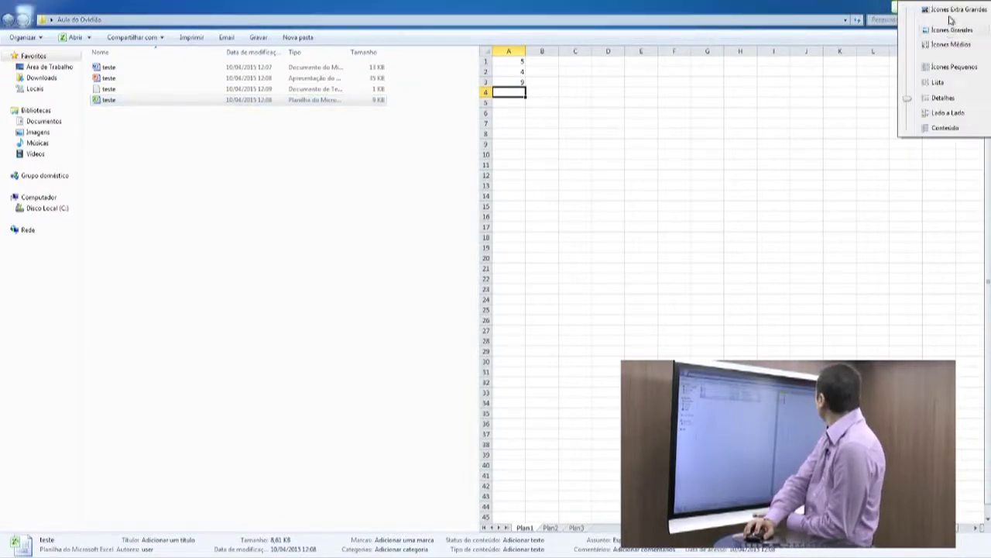
pyautogui.click(953, 10)
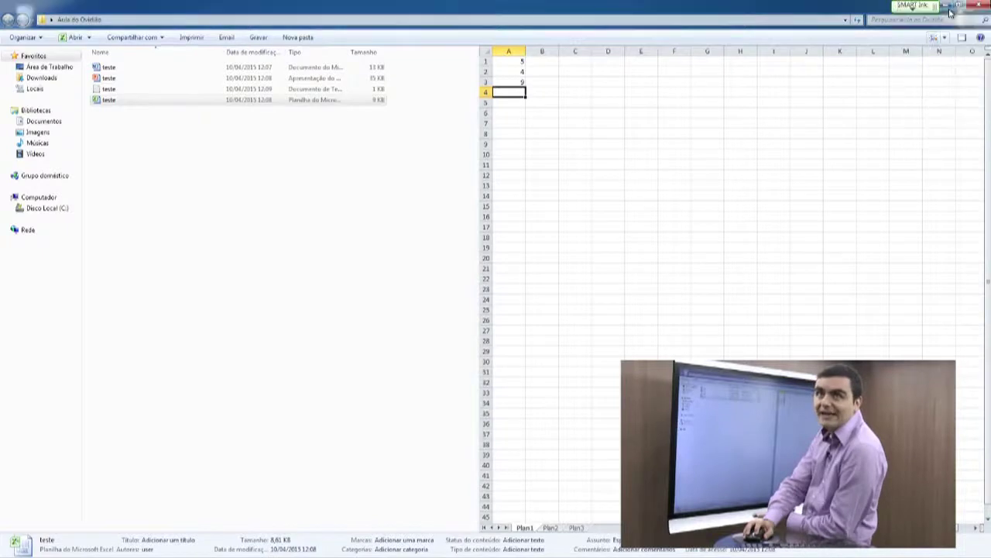
pyautogui.click(276, 393)
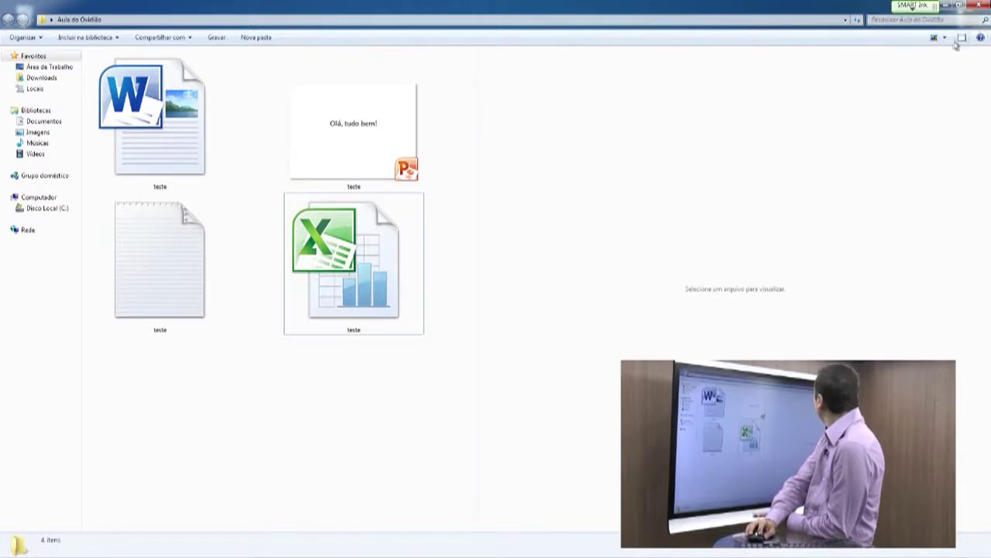
# Step: Switch the folder's view to large icons (Ícones Grandes) and then to medium icons (Ícones Médios)
pyautogui.click(946, 38)
pyautogui.click(950, 63)
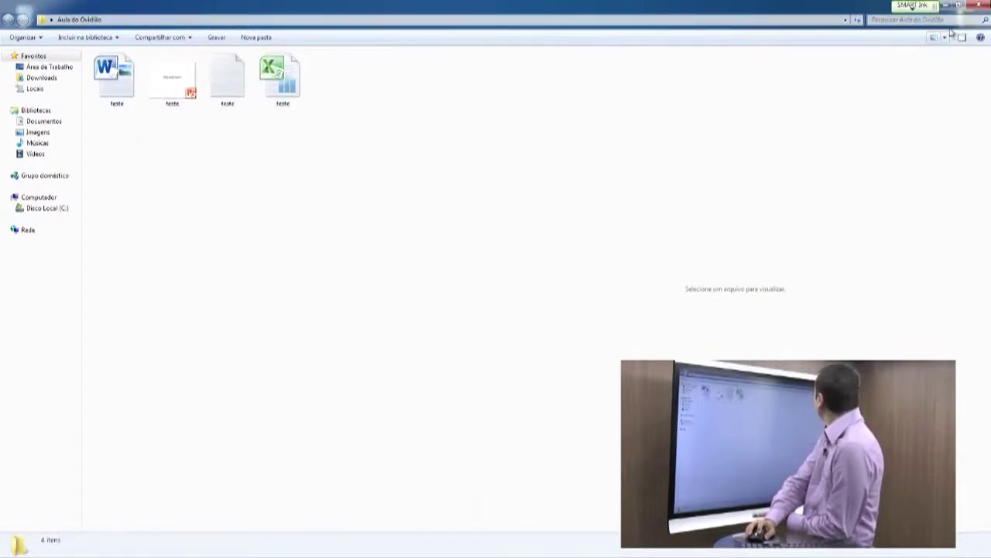
pyautogui.click(946, 37)
pyautogui.click(946, 54)
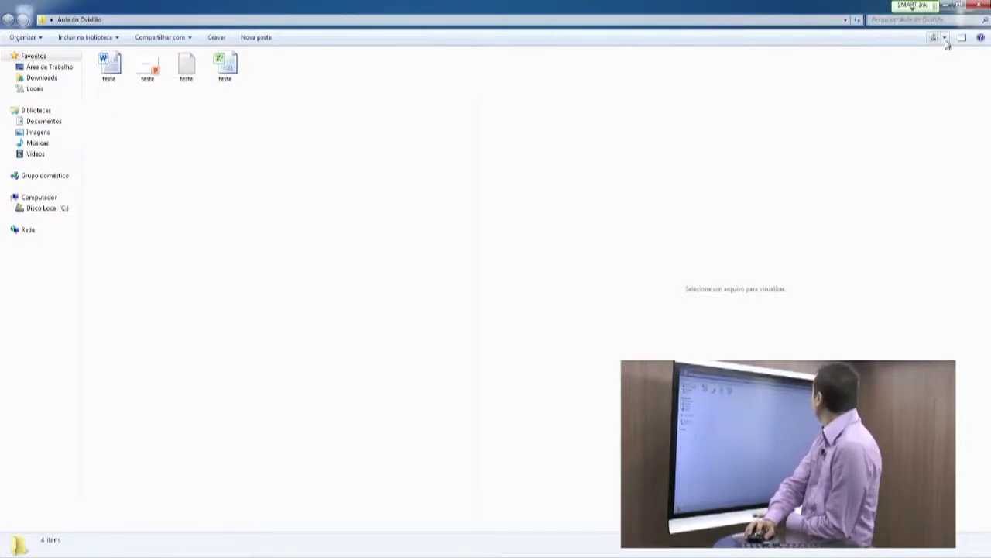
# Step: Switch the folder's view to small icons (Ícones Pequenos) and then to the list view (Lista)
pyautogui.click(946, 37)
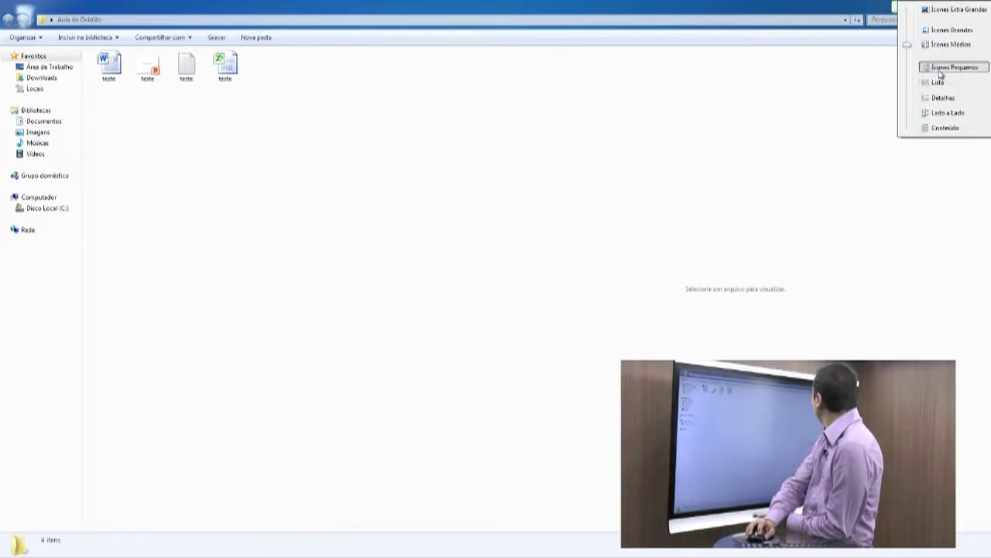
pyautogui.click(941, 69)
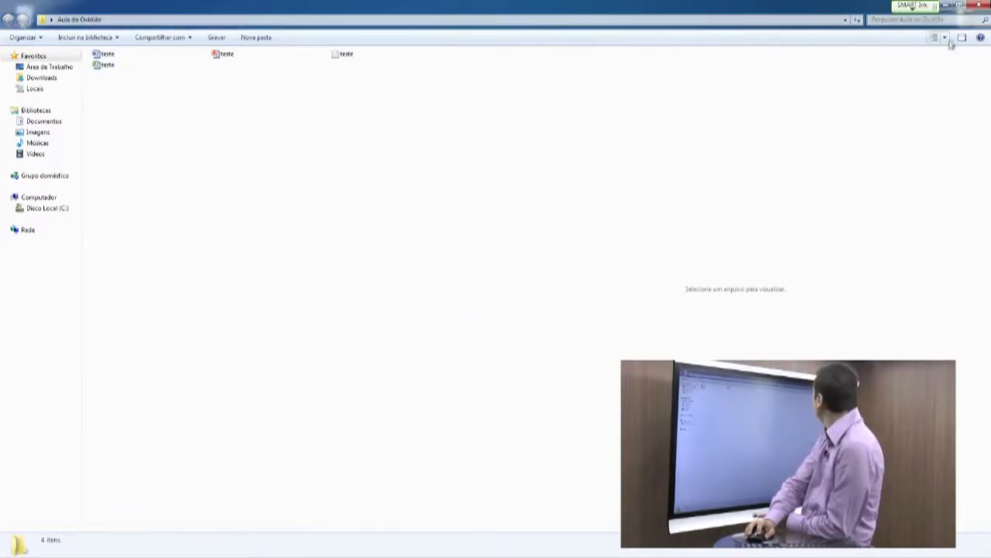
pyautogui.click(945, 37)
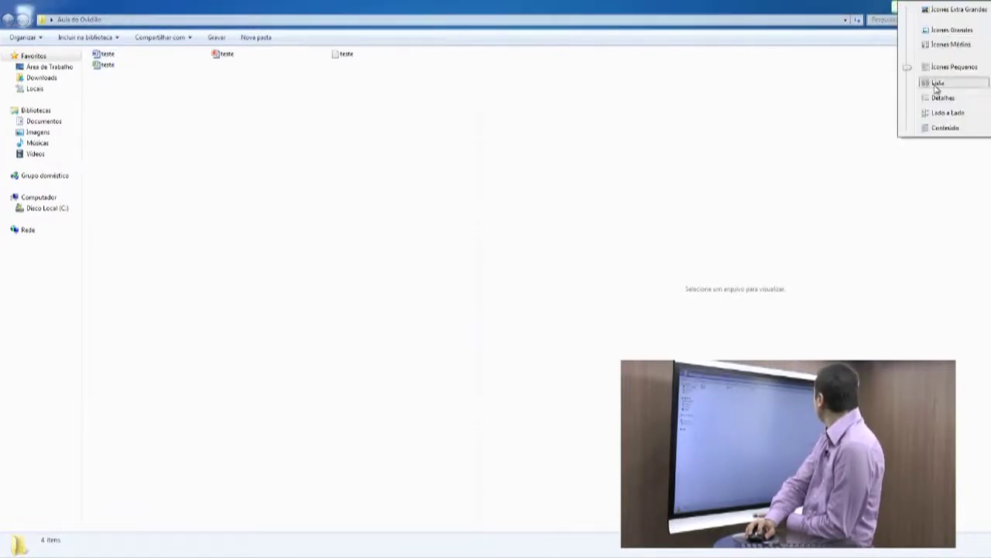
pyautogui.click(937, 83)
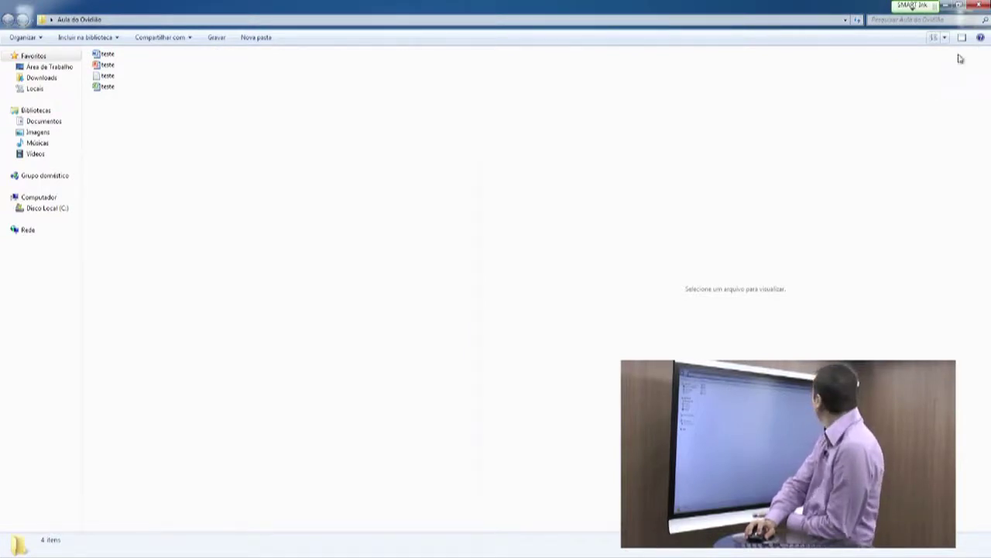
# Step: Switch the folder to the details view (Detalhes) and widen the Tipo column until the full file types are readable
pyautogui.click(946, 37)
pyautogui.click(934, 96)
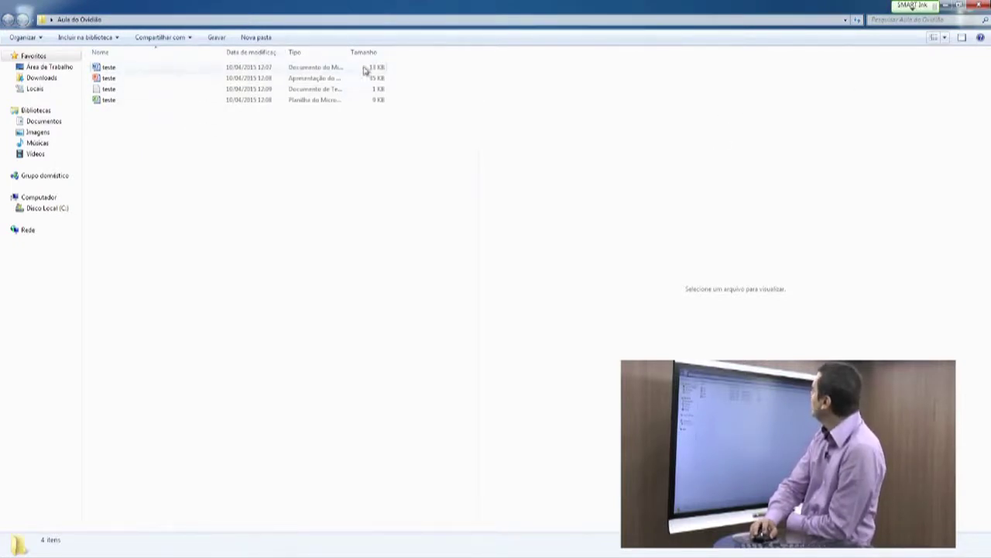
pyautogui.moveTo(348, 51); pyautogui.dragTo(427, 51)
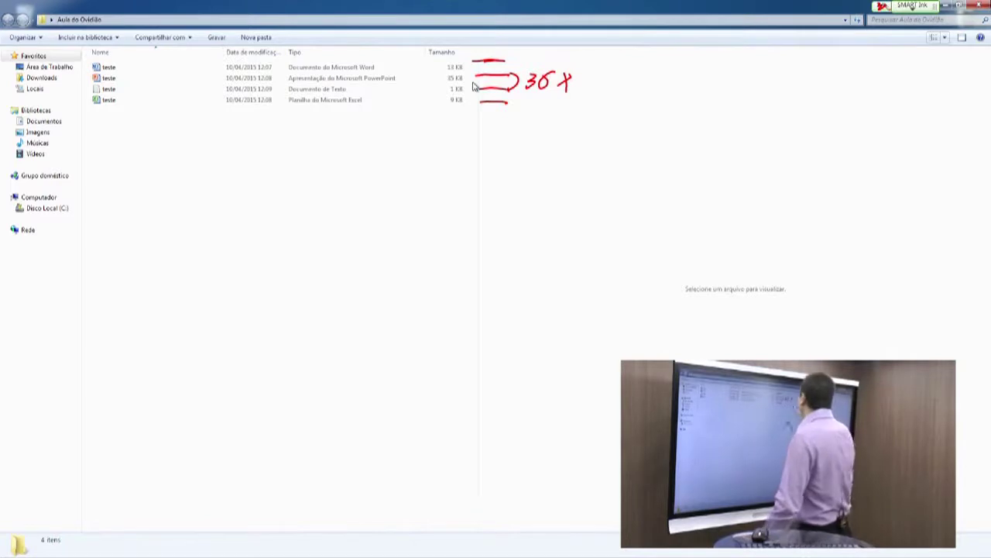
# Step: Annotate the file sizes in ink with 3 X for Word versus PowerPoint and 4X for PowerPoint versus Excel, clearing the ink
pyautogui.moveTo(555, 93)
pyautogui.mouseDown()
pyautogui.moveTo(540, 106)
pyautogui.moveTo(536, 82)
pyautogui.mouseUp()
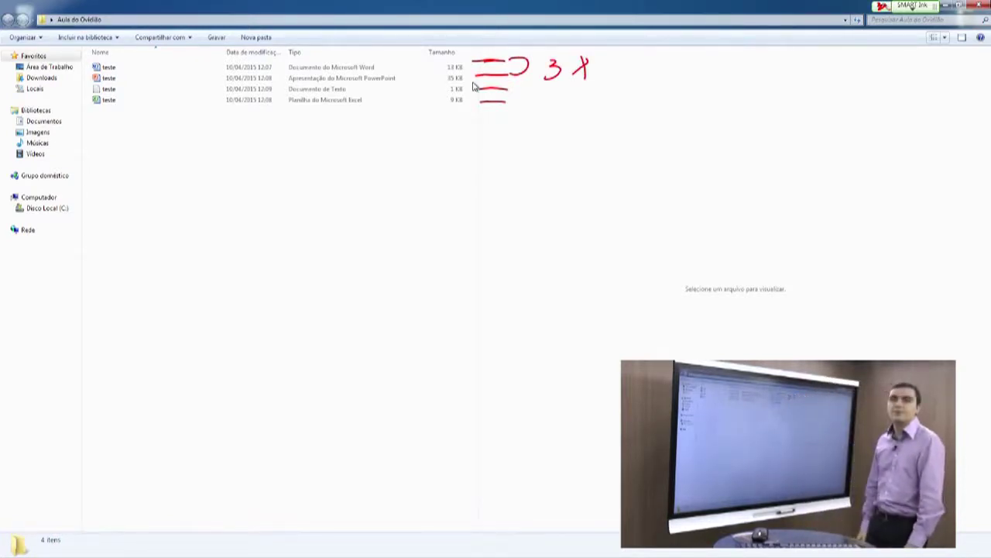
pyautogui.moveTo(581, 68)
pyautogui.mouseDown()
pyautogui.moveTo(564, 100)
pyautogui.moveTo(517, 62)
pyautogui.moveTo(528, 98)
pyautogui.mouseUp()
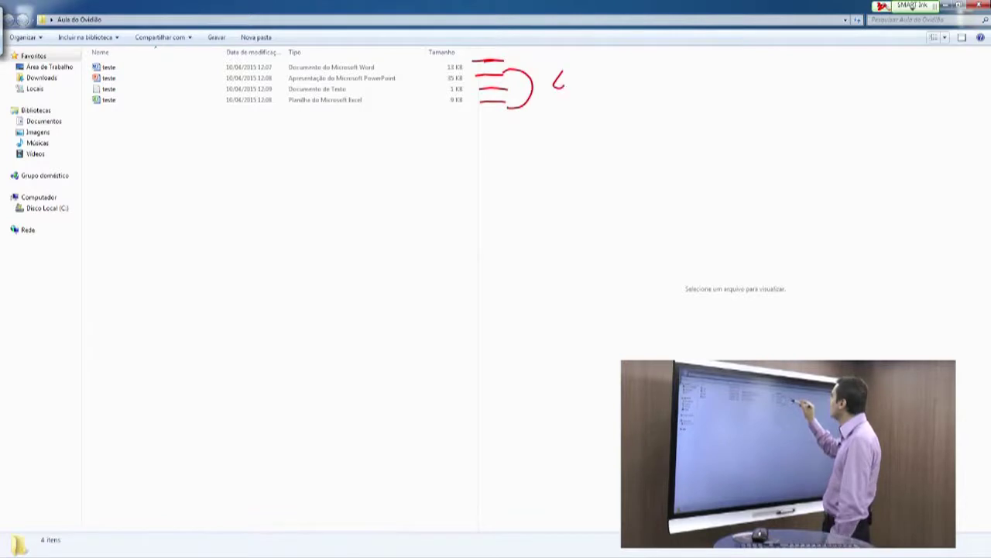
pyautogui.moveTo(579, 78); pyautogui.dragTo(584, 103)
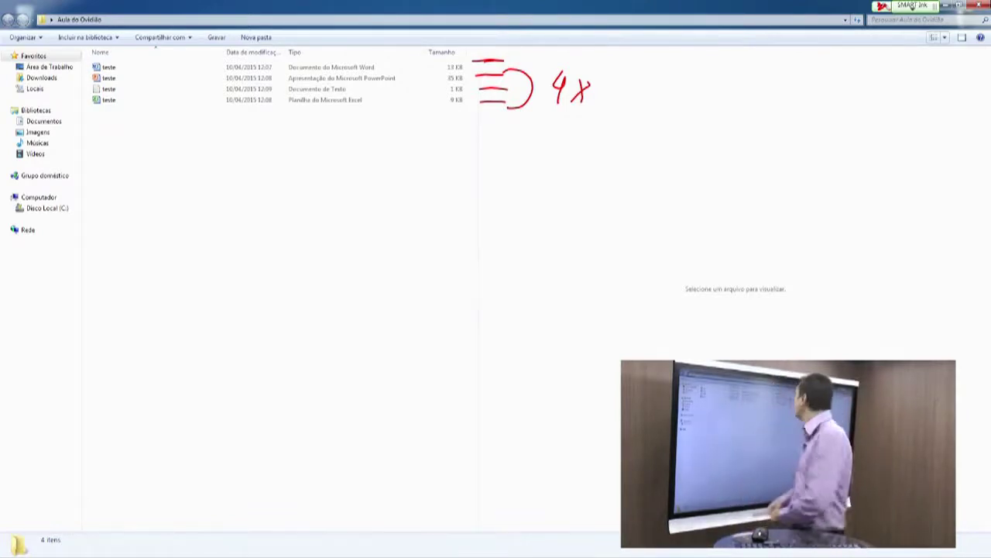
pyautogui.moveTo(578, 86)
pyautogui.mouseDown()
pyautogui.moveTo(569, 121)
pyautogui.moveTo(503, 104)
pyautogui.moveTo(493, 74)
pyautogui.mouseUp()
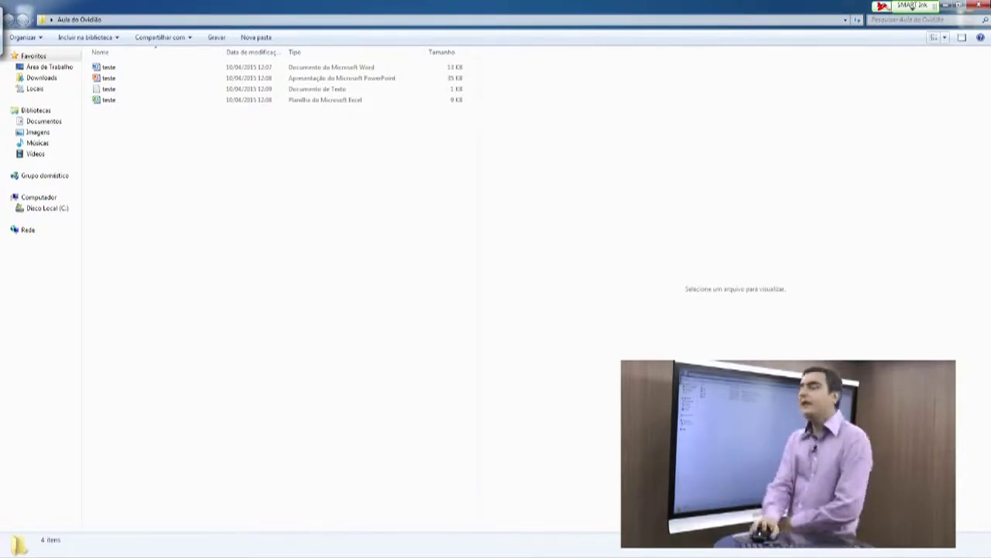
# Step: Switch the folder's view to tiles (Lado a Lado) and then to the content view (Conteúdo)
pyautogui.click(946, 37)
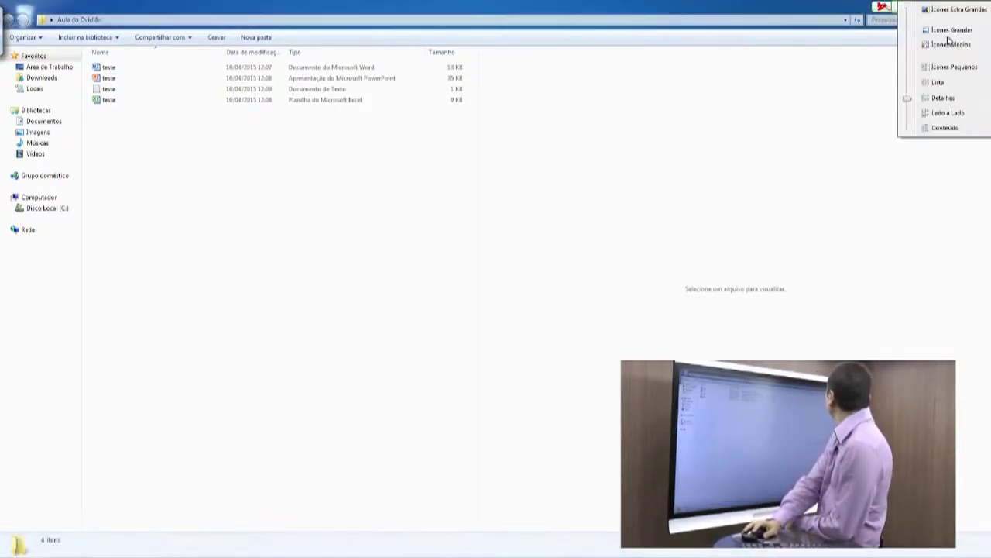
pyautogui.click(961, 116)
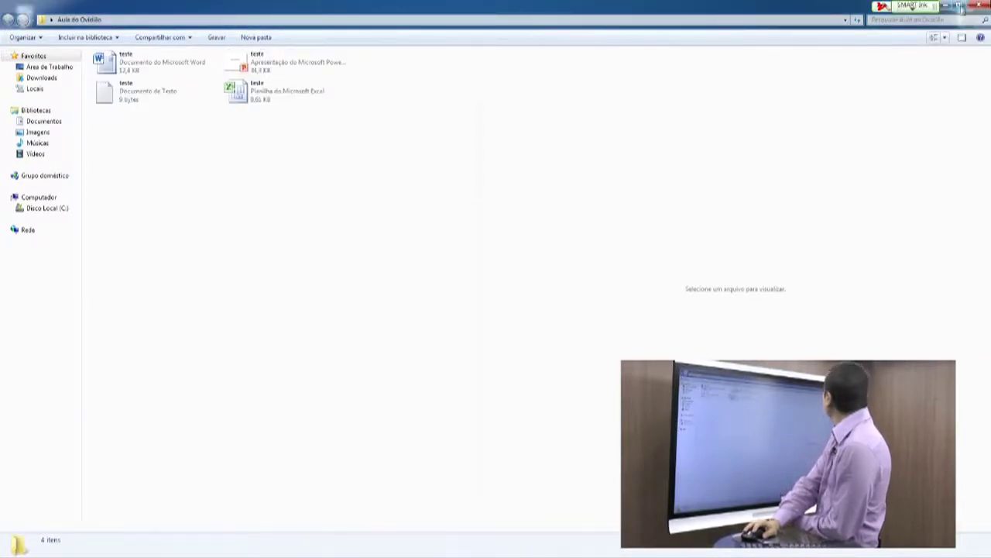
pyautogui.click(948, 40)
pyautogui.click(945, 135)
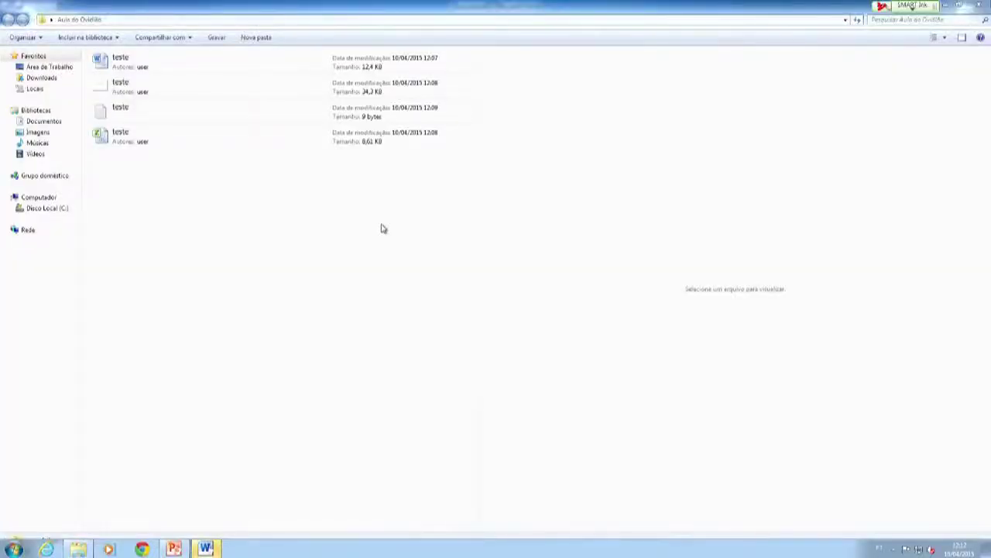
pyautogui.press('super')
pyautogui.write('wordpad')
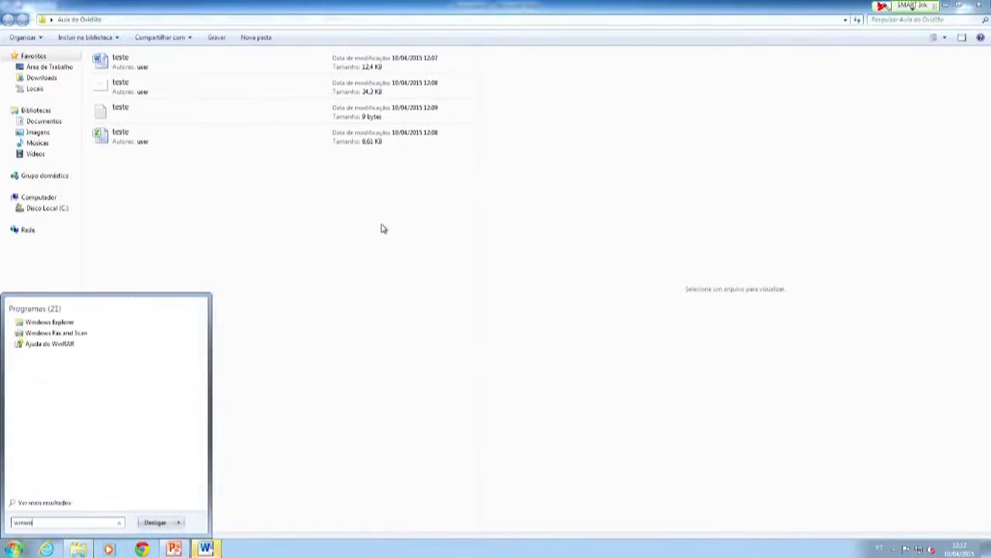
pyautogui.press('Return')
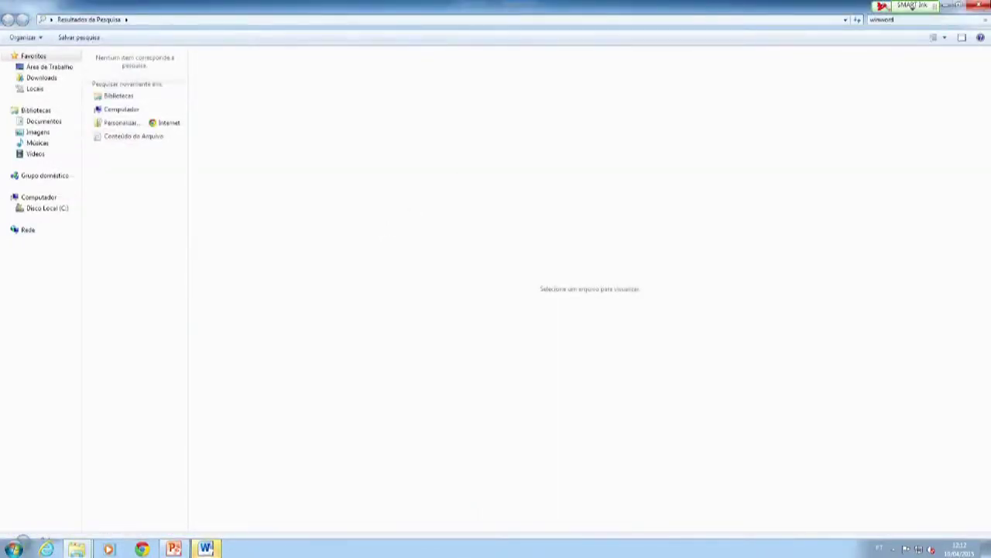
pyautogui.click(985, 20)
# Step: Launch Word with the winword command and enter the text dgfdgdgf in the new document
pyautogui.click(14, 550)
pyautogui.write('win')
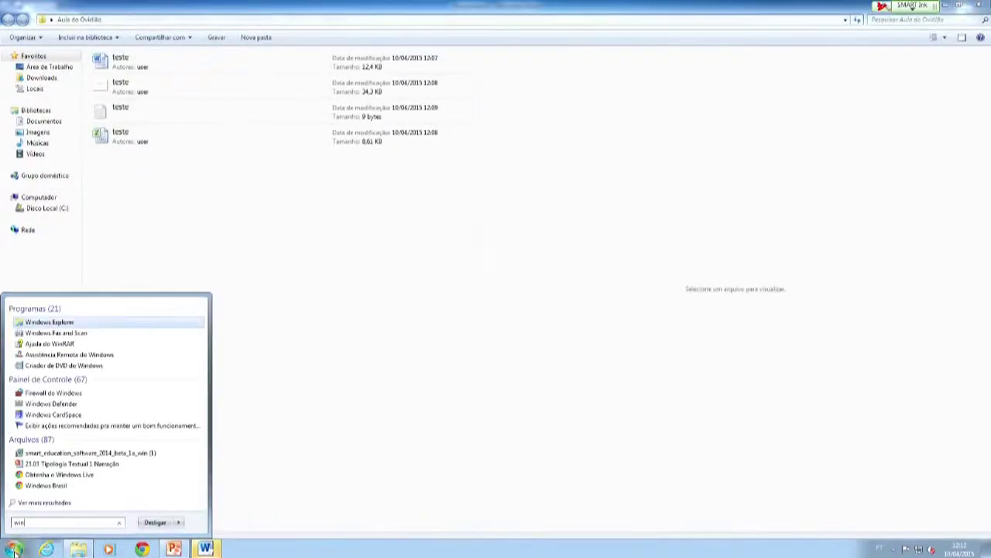
pyautogui.write('word')
pyautogui.press('Return')
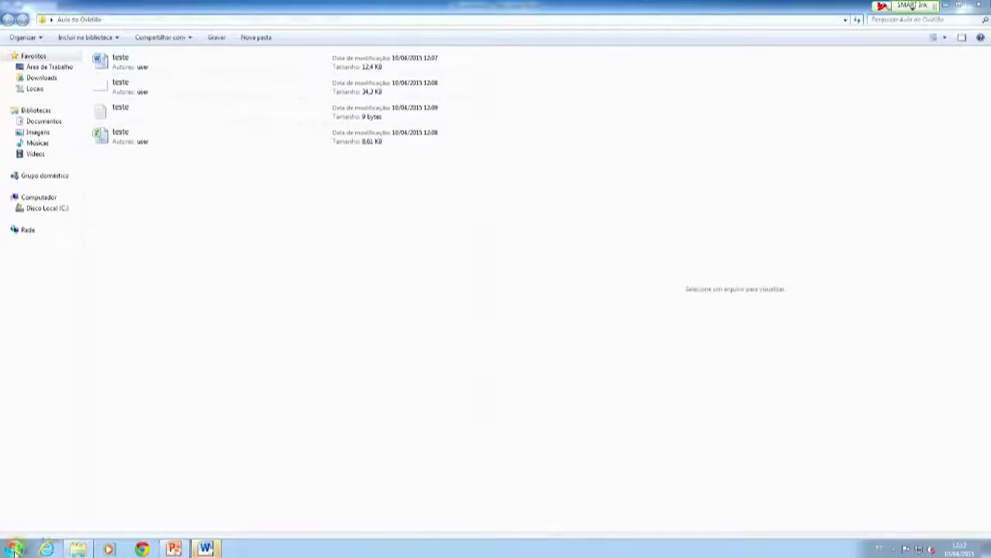
pyautogui.write('dgfdgdgf')
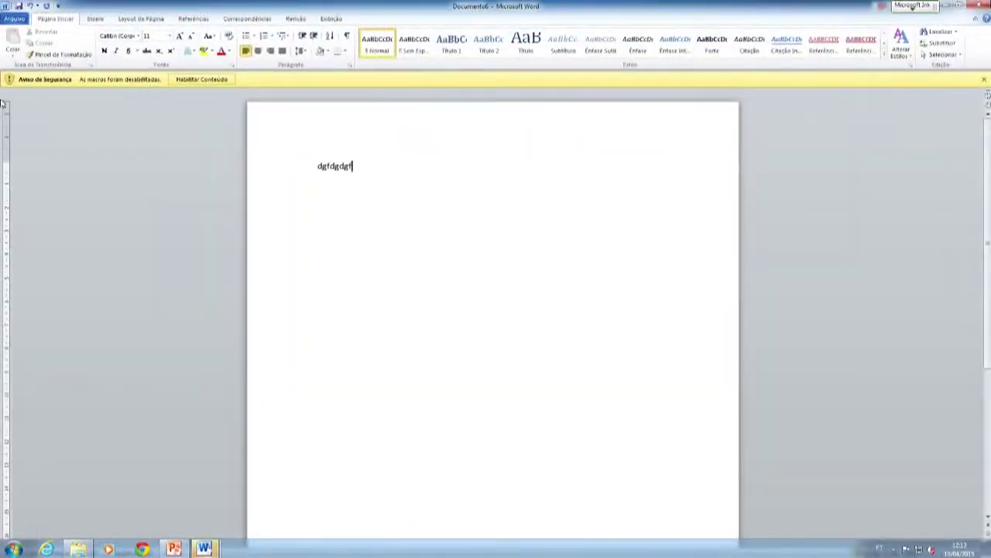
# Step: Try to save the document as teste, a Documento do Word, in the lesson folder on the desktop
pyautogui.click(18, 5)
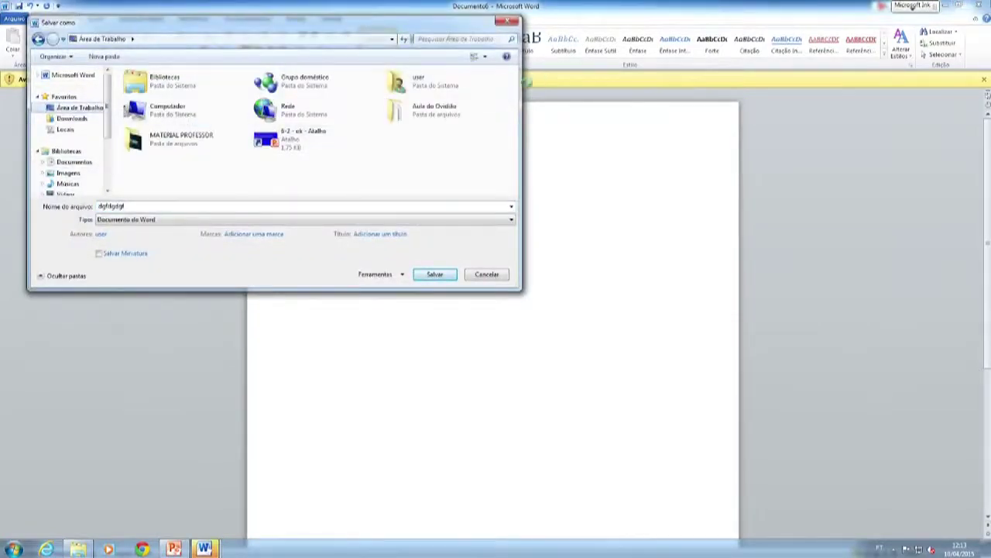
pyautogui.doubleClick(447, 119)
pyautogui.doubleClick(225, 204)
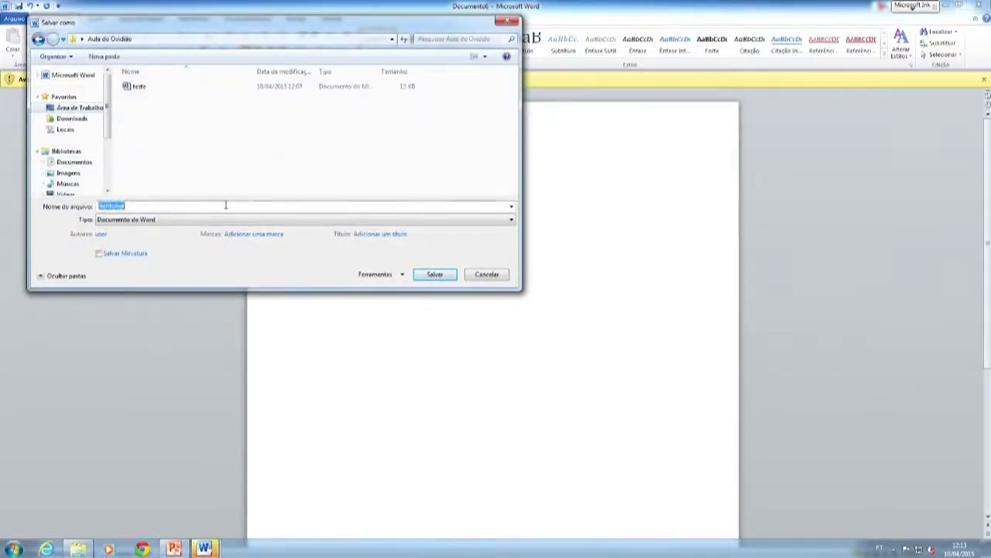
pyautogui.write('teste')
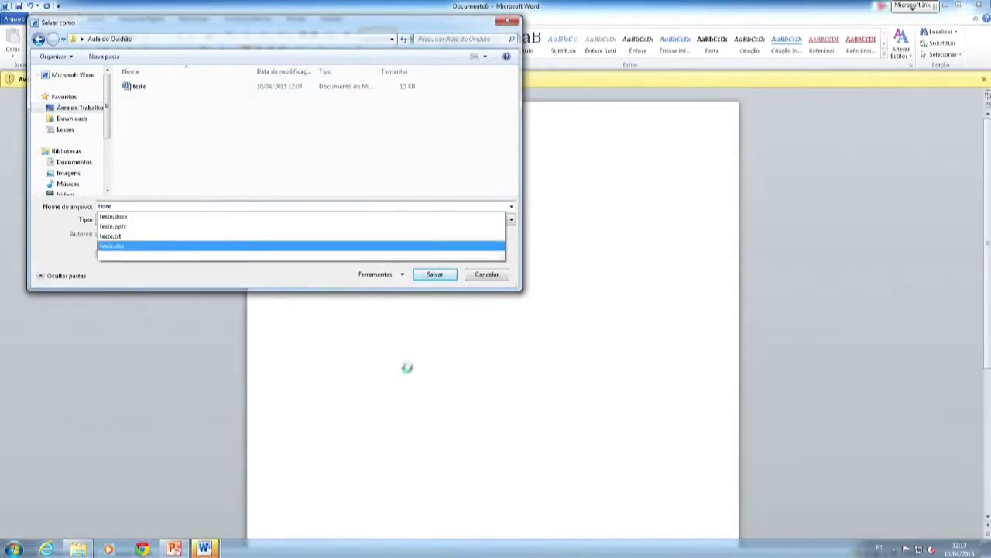
pyautogui.click(438, 276)
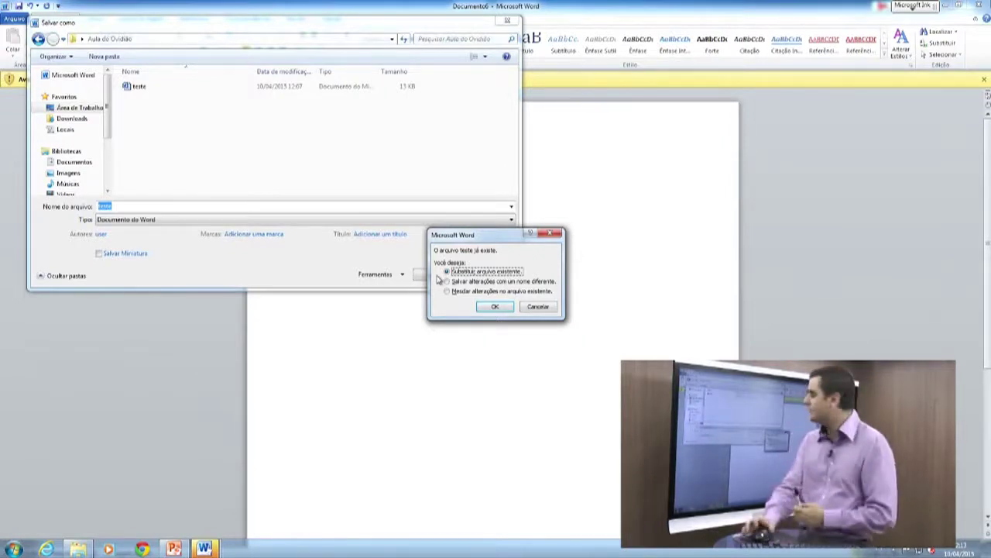
# Step: Cancel replacing the existing teste file, abandon the save, and close the Word document without saving
pyautogui.click(536, 307)
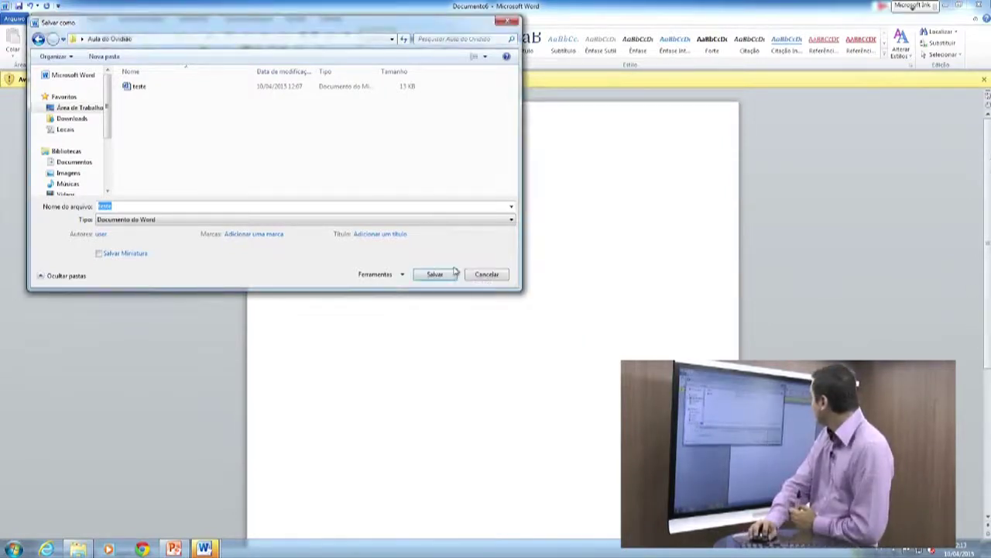
pyautogui.click(486, 274)
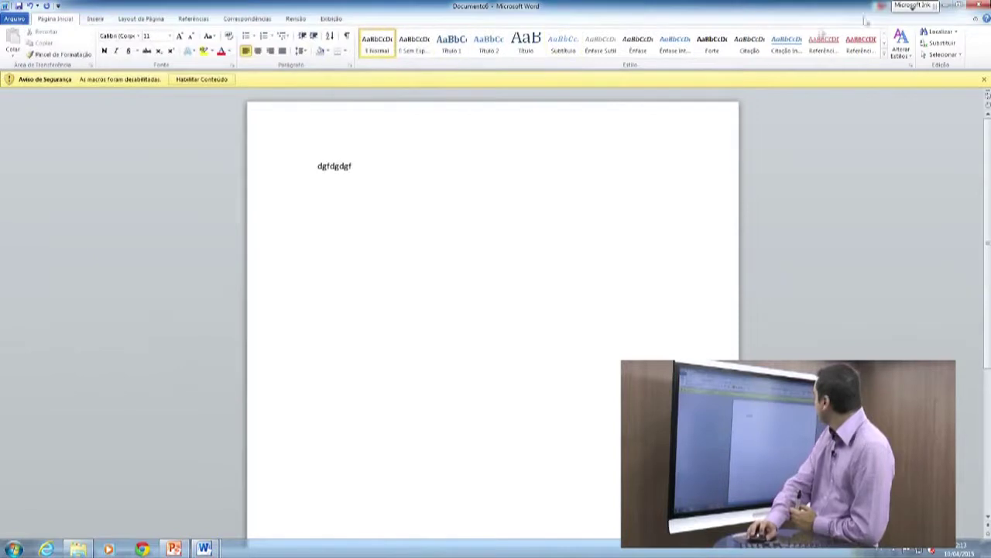
pyautogui.click(983, 5)
pyautogui.click(486, 297)
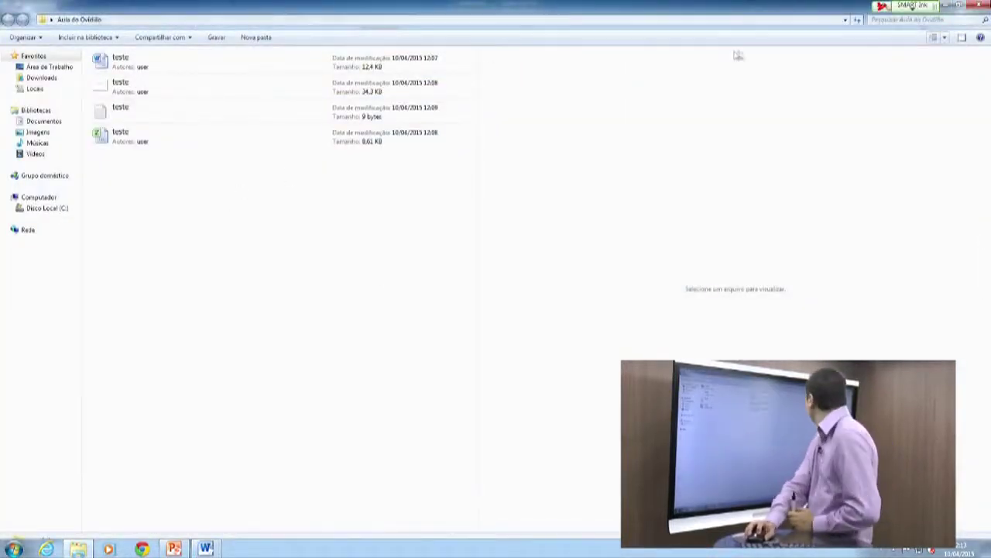
# Step: Switch the folder to medium icons (Ícones Médios) and preview the text, Excel and PowerPoint files one after another
pyautogui.click(945, 38)
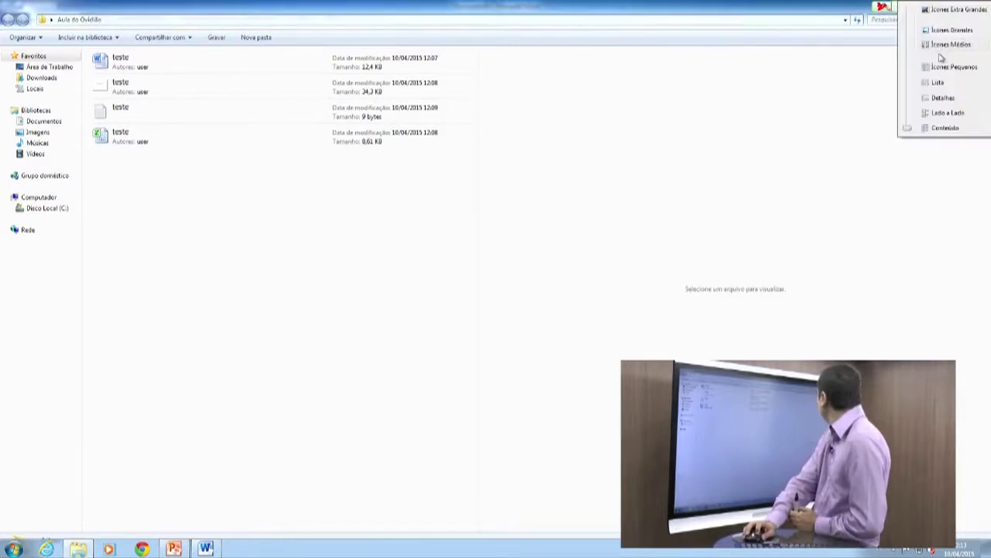
pyautogui.click(936, 45)
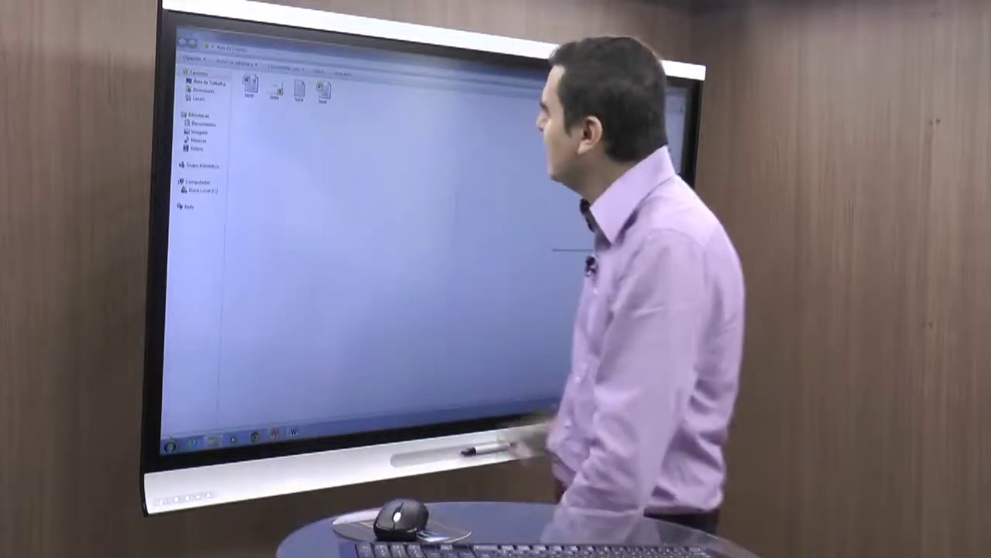
pyautogui.doubleClick(276, 89)
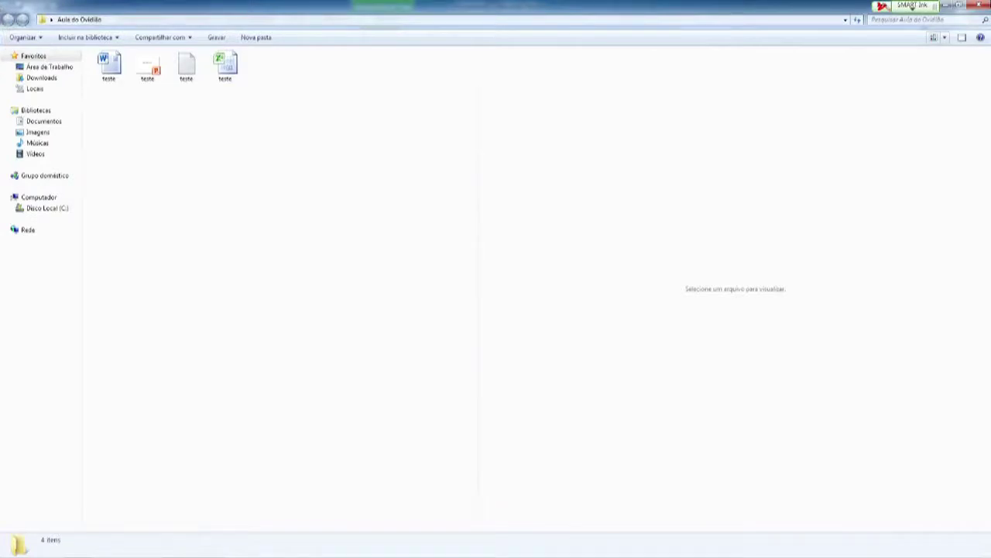
pyautogui.click(186, 66)
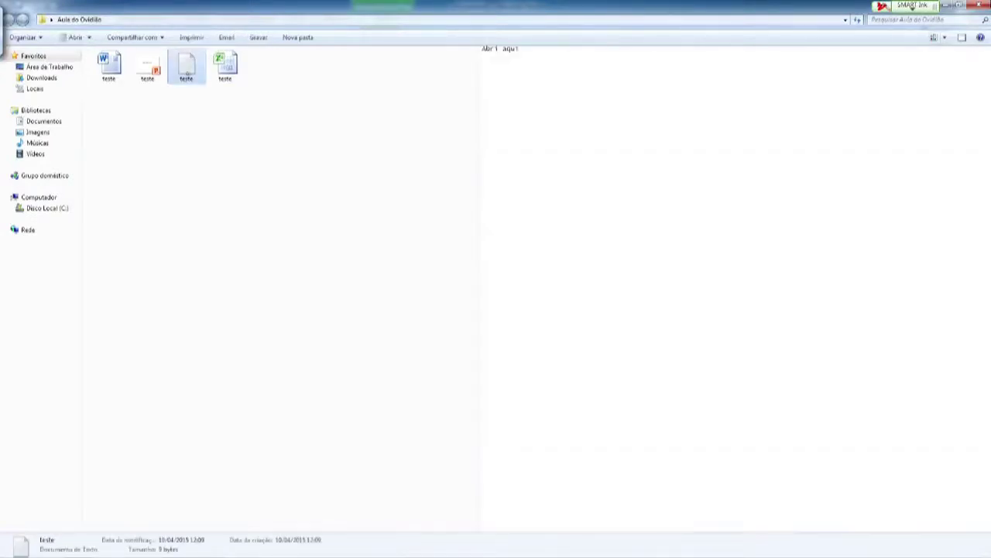
pyautogui.click(225, 65)
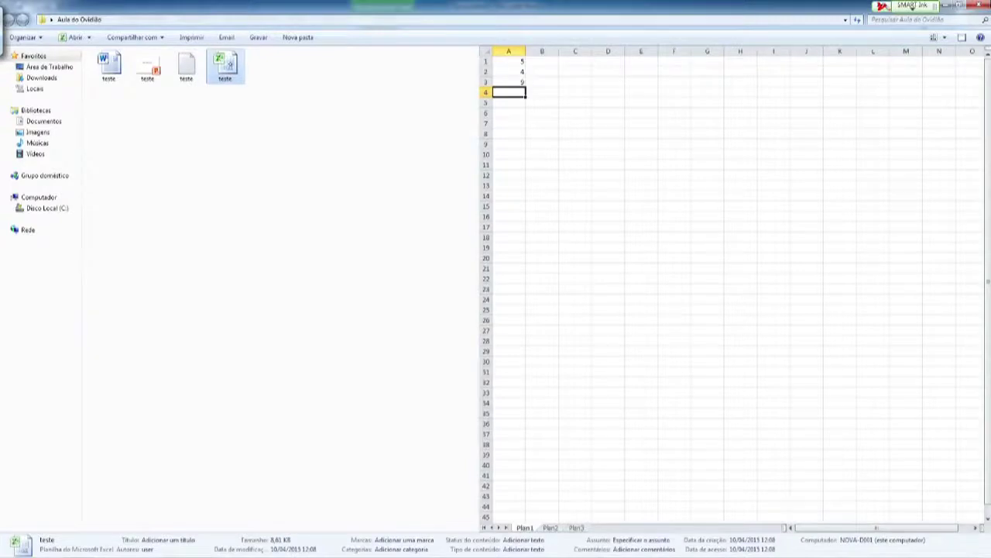
pyautogui.click(147, 66)
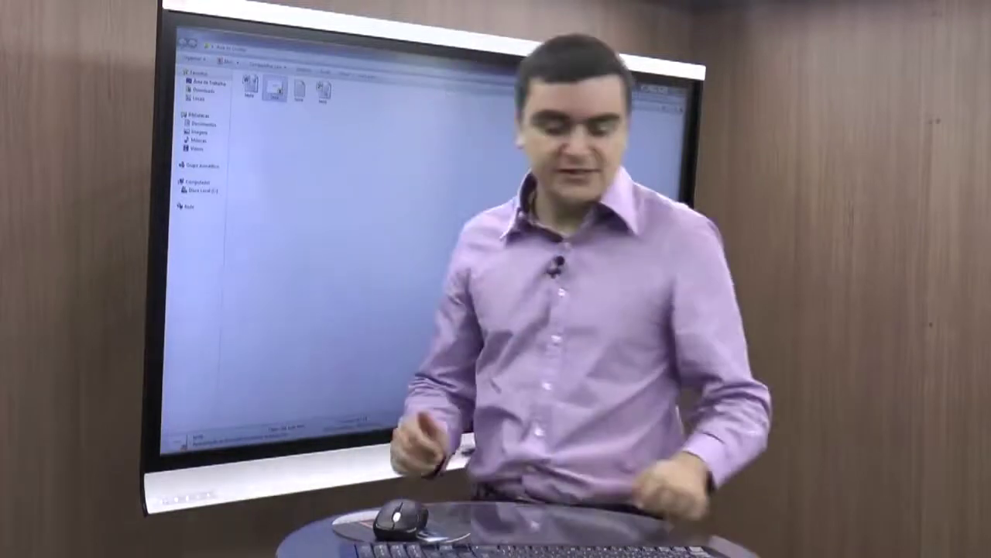
# Step: Launch Word and enter the sample text gdgdg in a new document
pyautogui.press('super')
pyautogui.write('word')
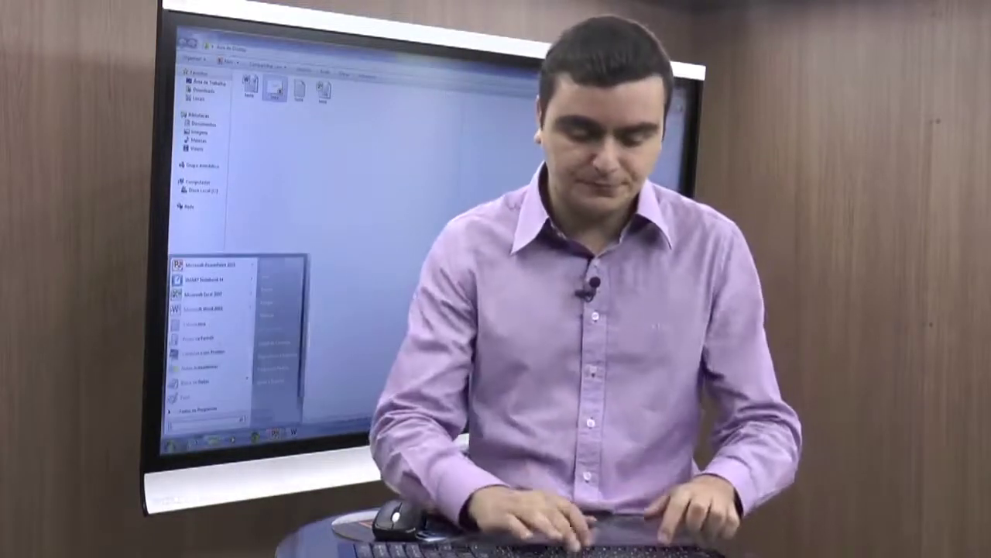
pyautogui.press('Return')
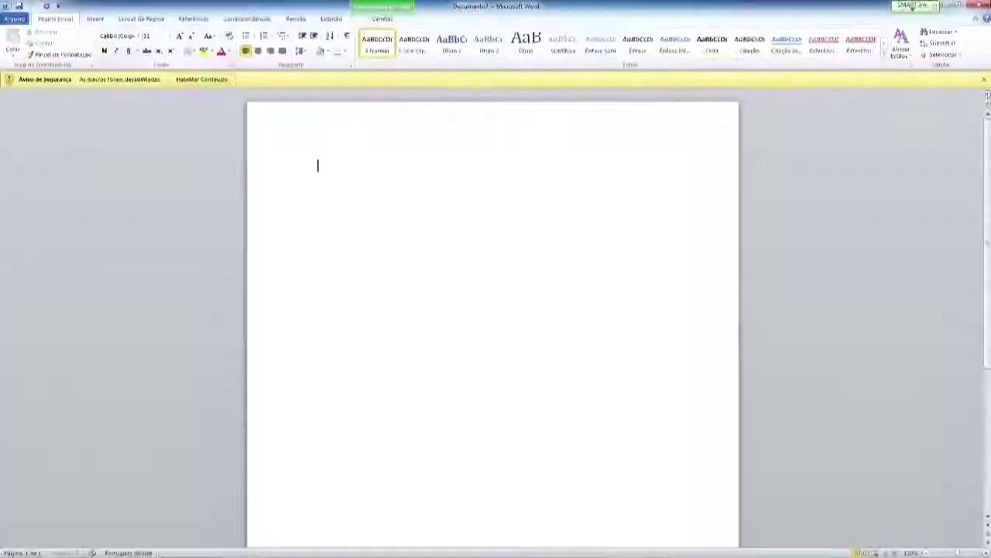
# Step: Save a copy of the Word document as a PDF named teste in the lesson folder
pyautogui.click(19, 20)
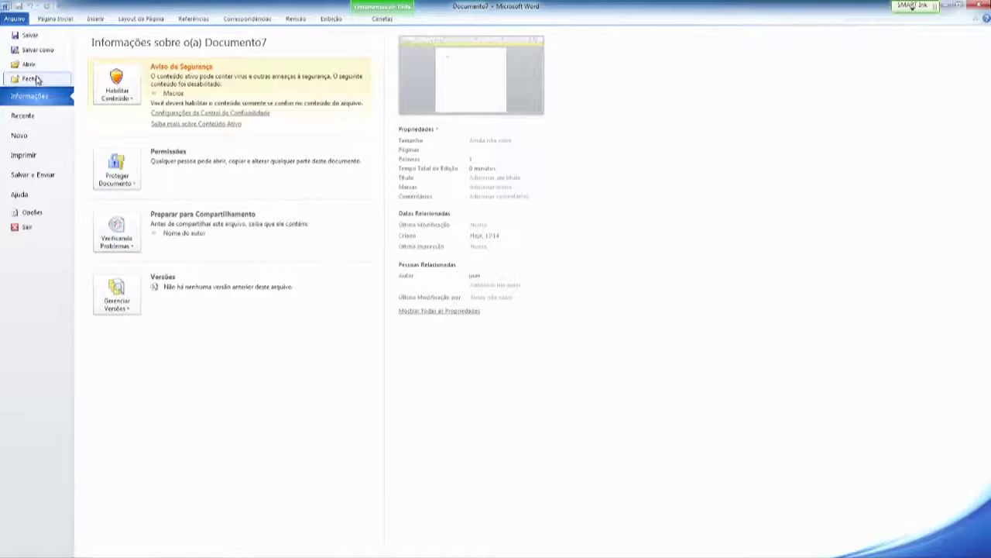
pyautogui.click(41, 51)
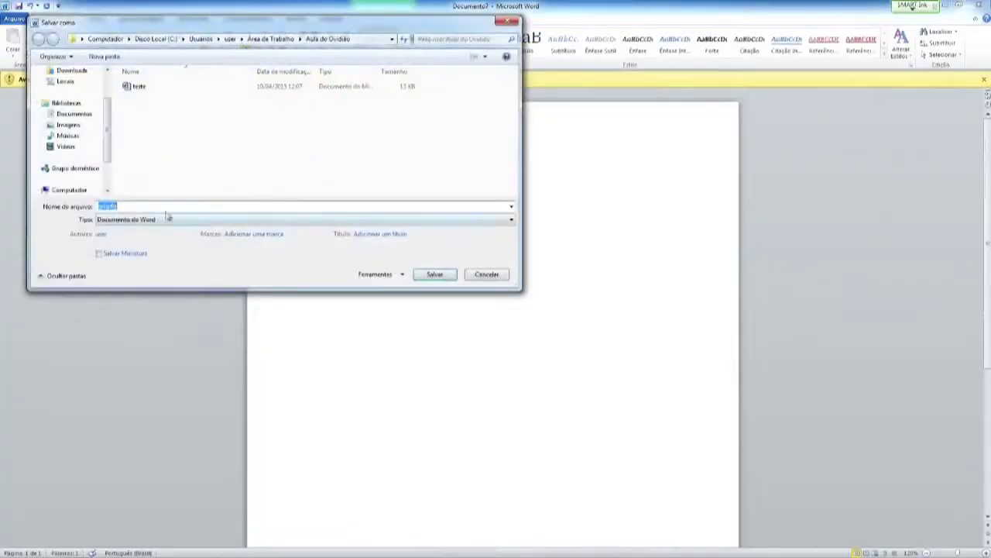
pyautogui.click(155, 220)
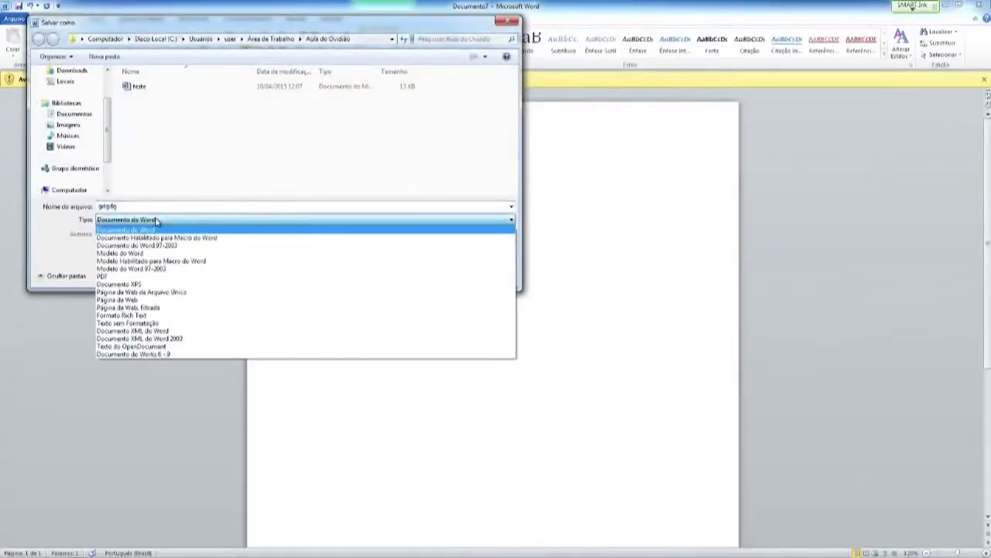
pyautogui.click(153, 276)
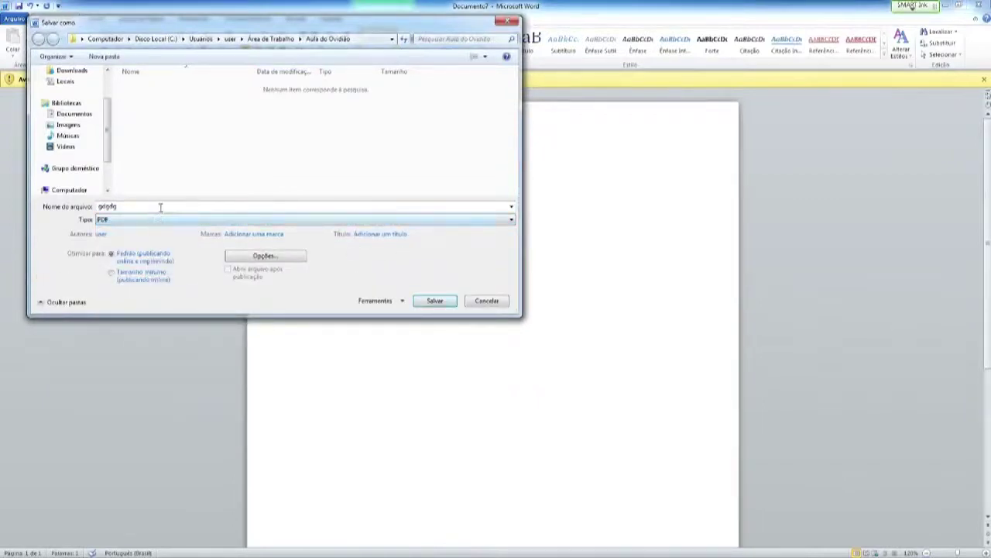
pyautogui.write('teste')
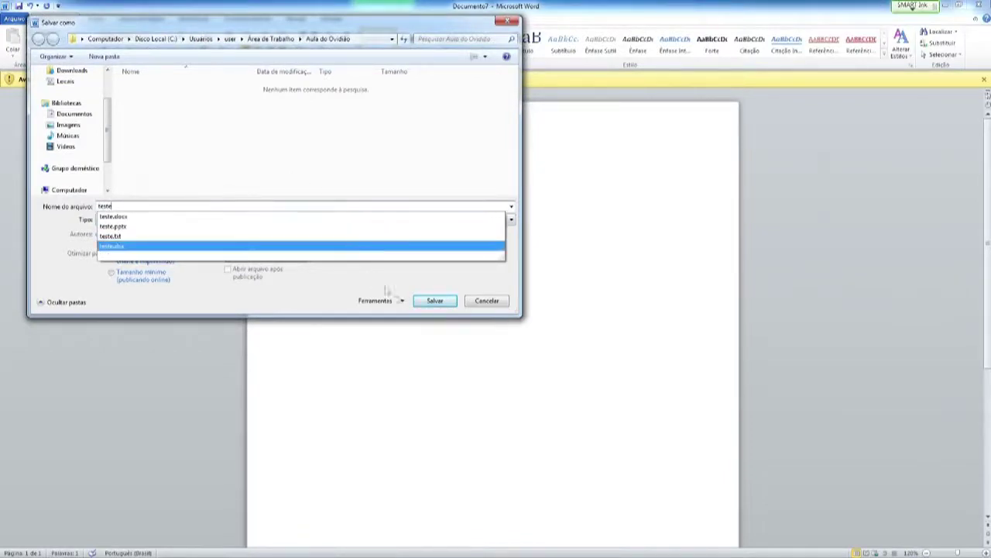
pyautogui.click(436, 301)
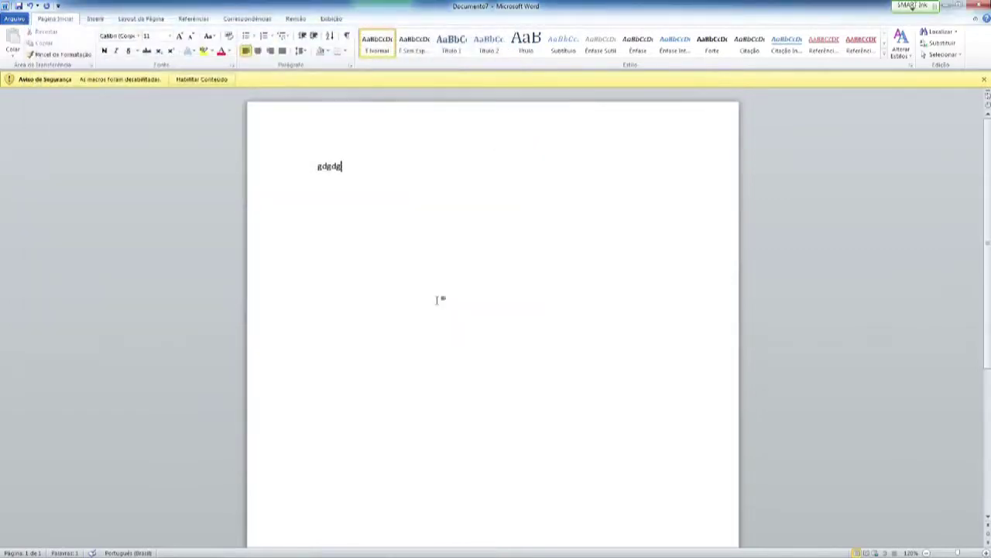
# Step: Close the Word document without saving it and clear the file selection in the lesson folder
pyautogui.click(978, 8)
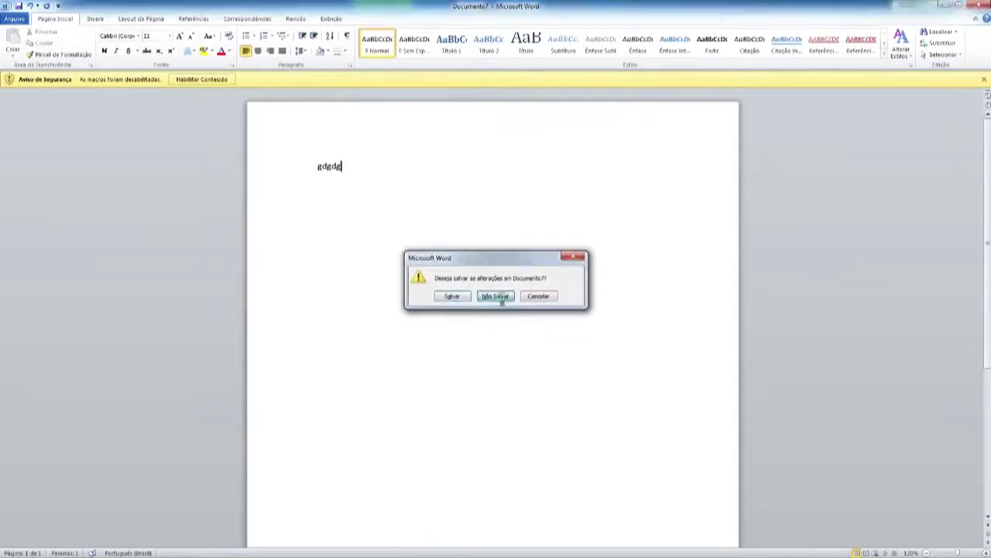
pyautogui.click(496, 296)
pyautogui.click(244, 130)
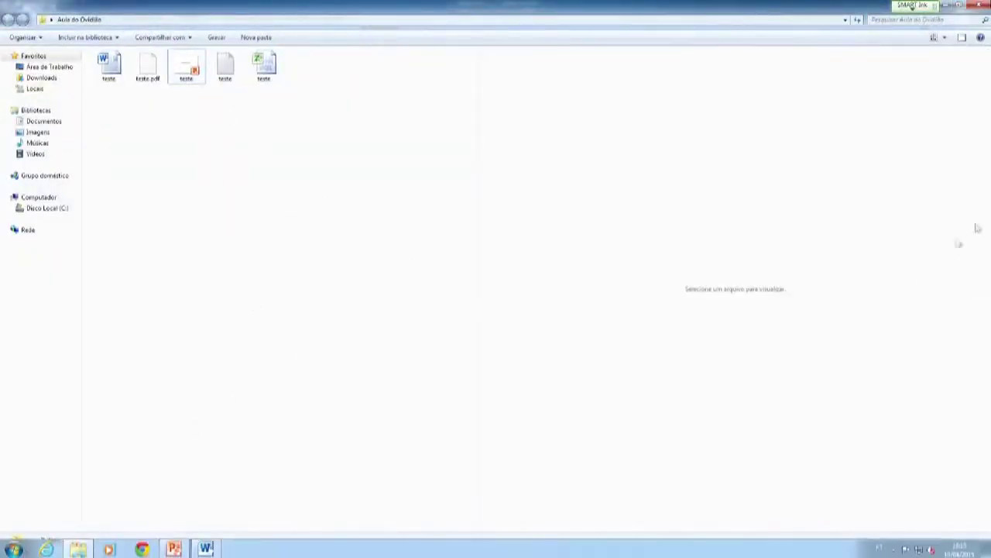
# Step: Switch the folder to large icons (Ícones Grandes) and select the PowerPoint file and teste.pdf in turn to check their previews
pyautogui.click(945, 39)
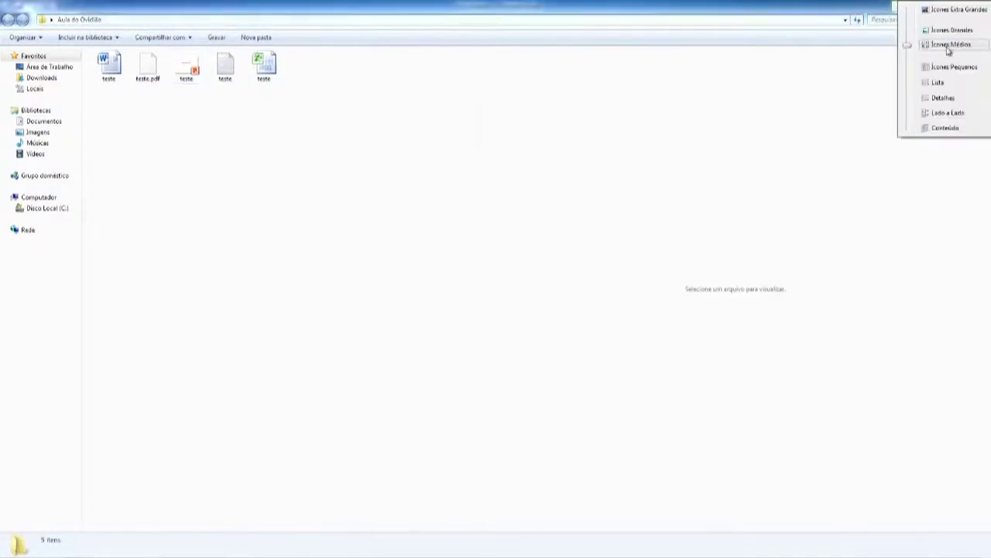
pyautogui.click(949, 31)
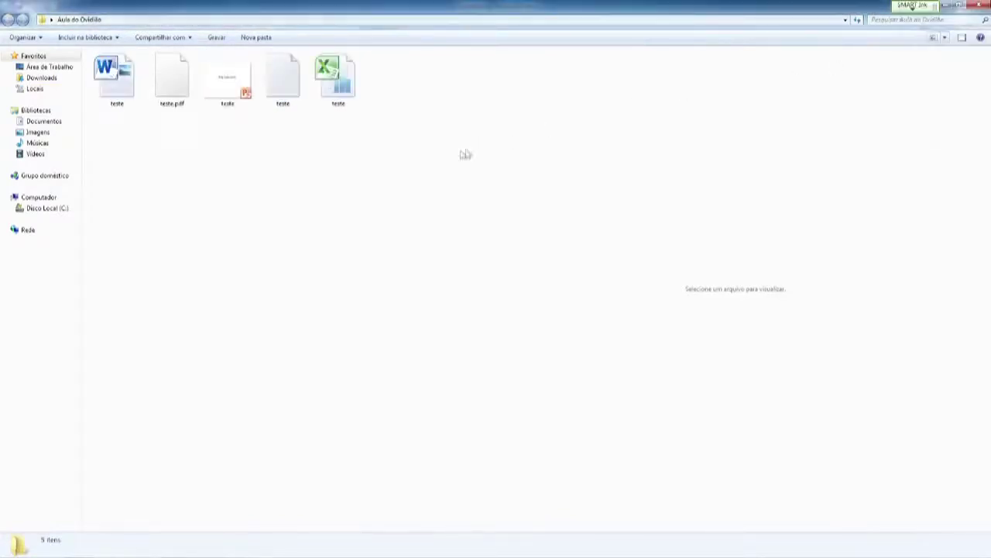
pyautogui.click(226, 90)
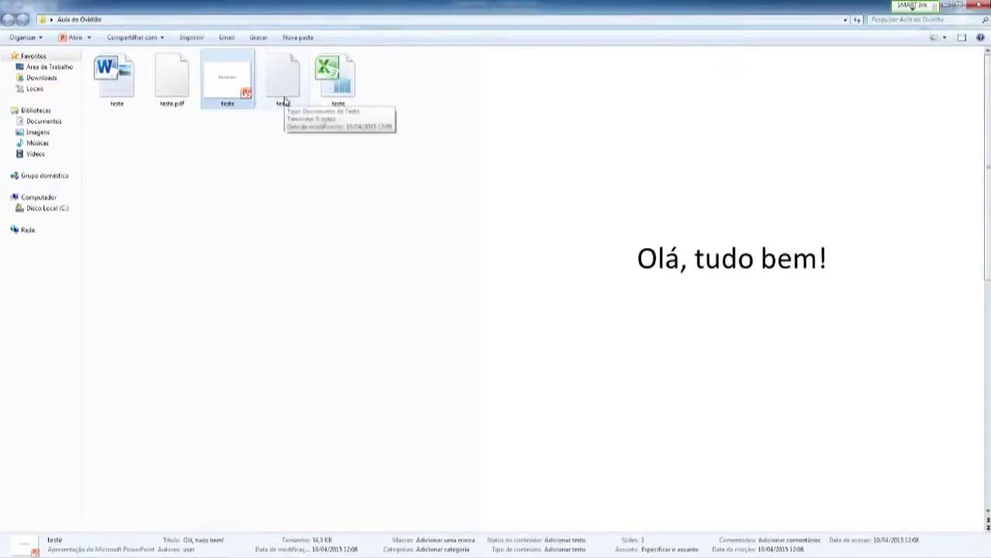
pyautogui.click(164, 81)
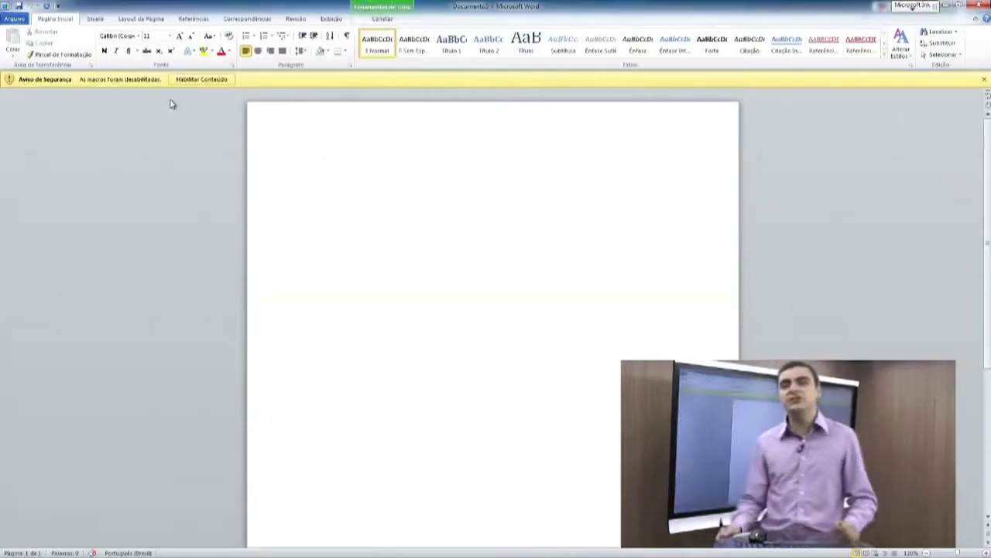
# Step: Cycle through the open Word and lesson folder windows and bring up the PowerPoint lesson presentation with the Windows slide
pyautogui.hotkey('alt', 'Tab')
pyautogui.hotkey('alt', 'Tab')
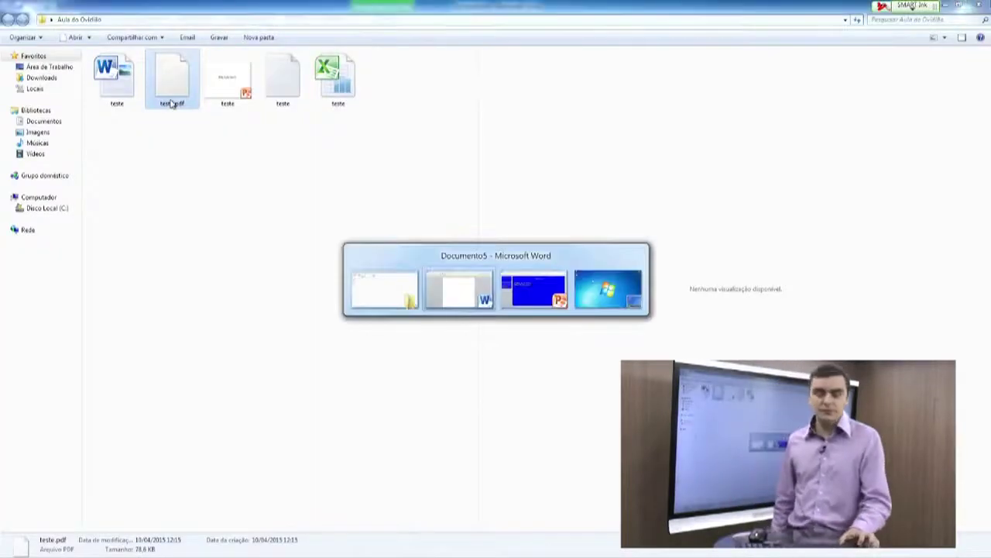
pyautogui.hotkey('alt', 'Tab')
pyautogui.hotkey('alt', 'Tab')
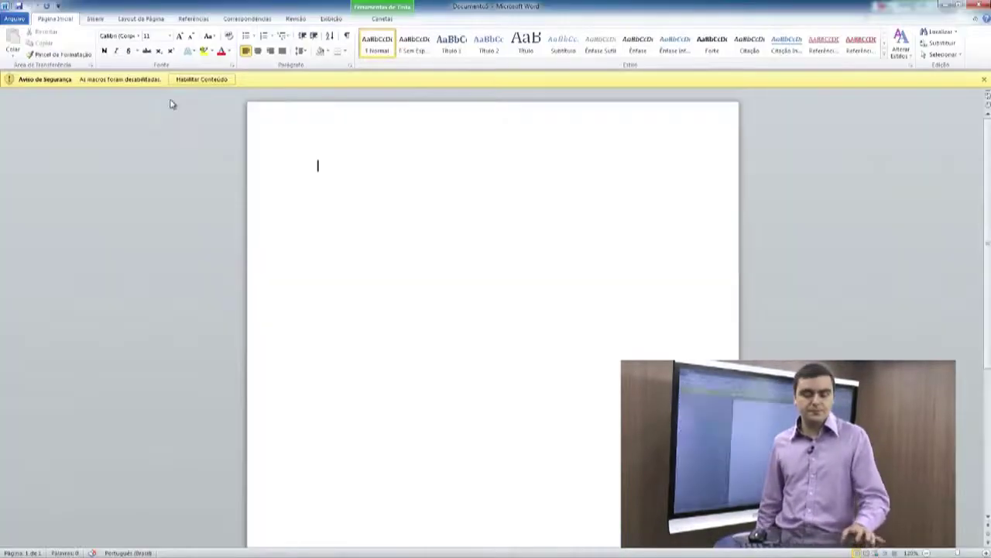
pyautogui.hotkey('alt', 'Tab')
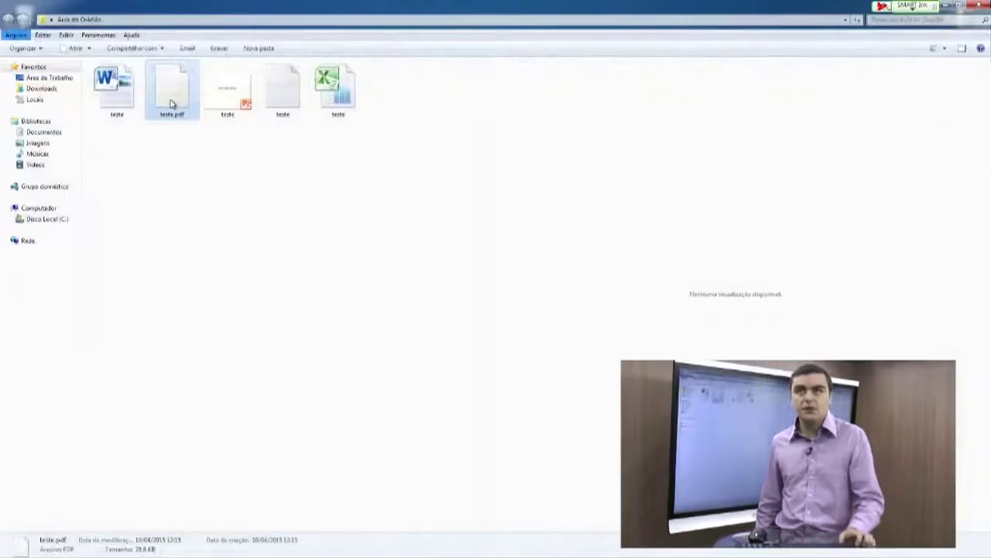
pyautogui.hotkey('alt', 'Tab')
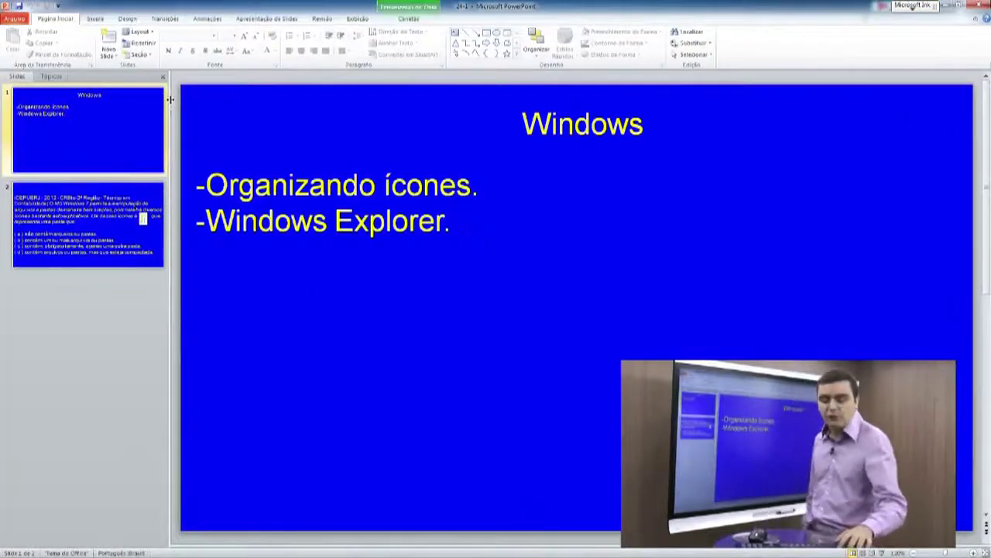